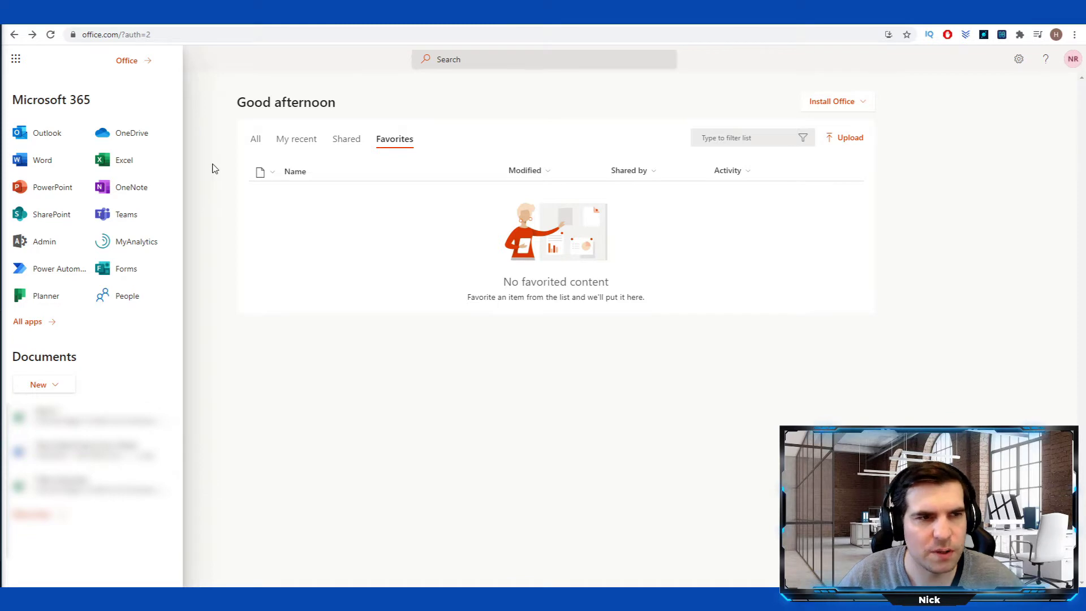
Go back to the Office home page and create a blank Excel workbook, Book 1
mouse_move(168, 294)
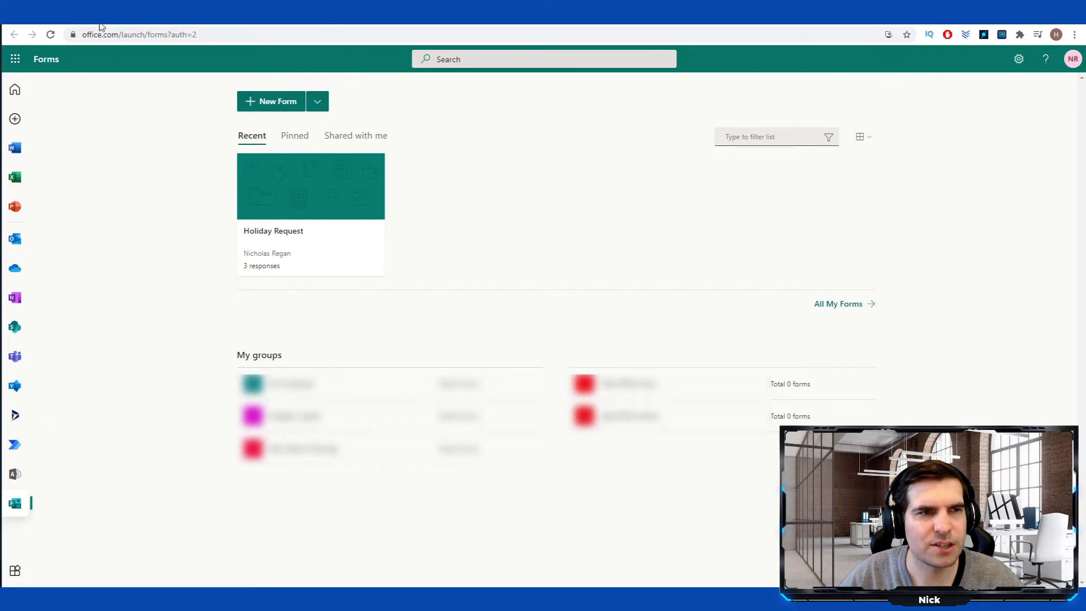
key("alt+Left")
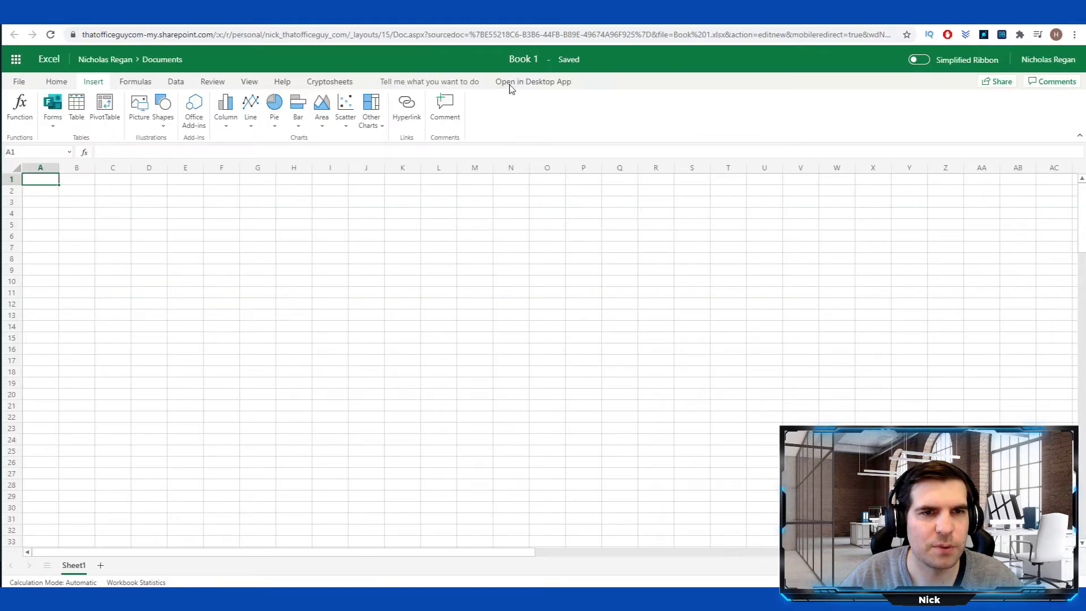
Insert a new form linked to the Book 1 workbook via Insert > Forms > New Form
left_click(51, 83)
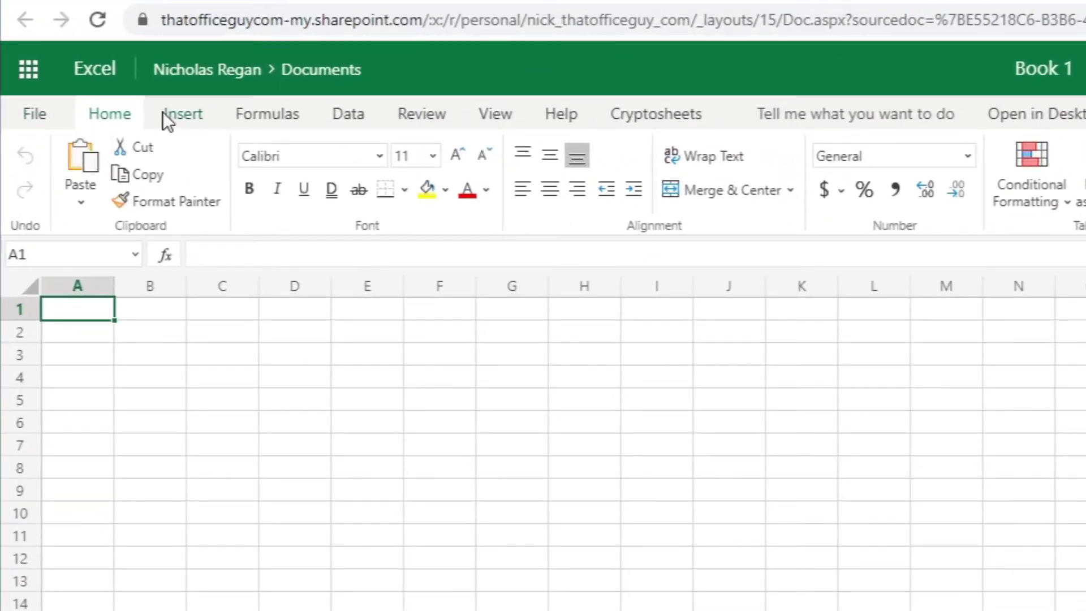
left_click(184, 115)
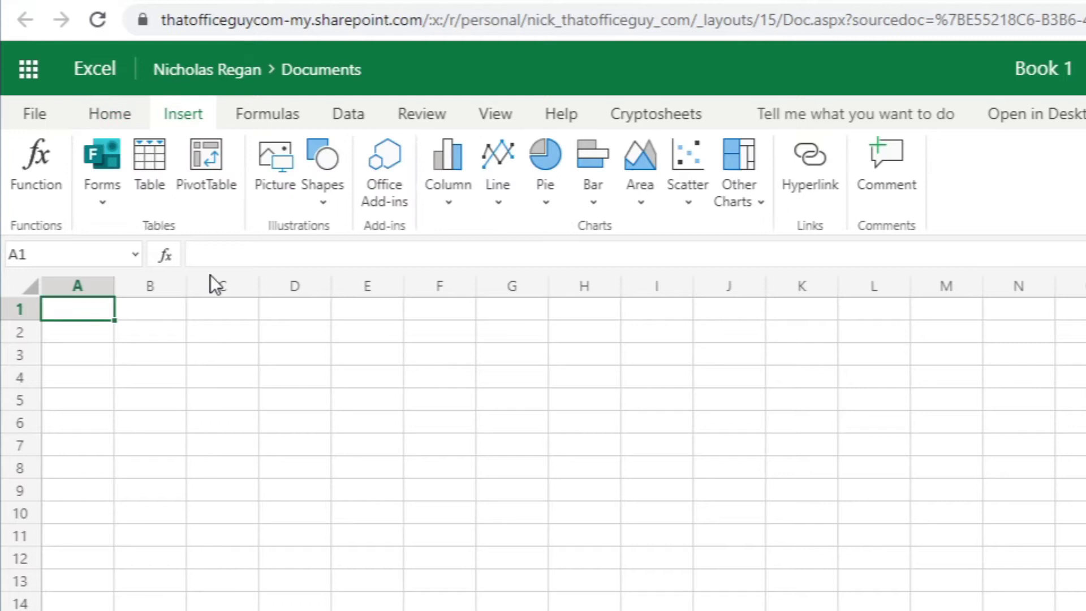
left_click(103, 202)
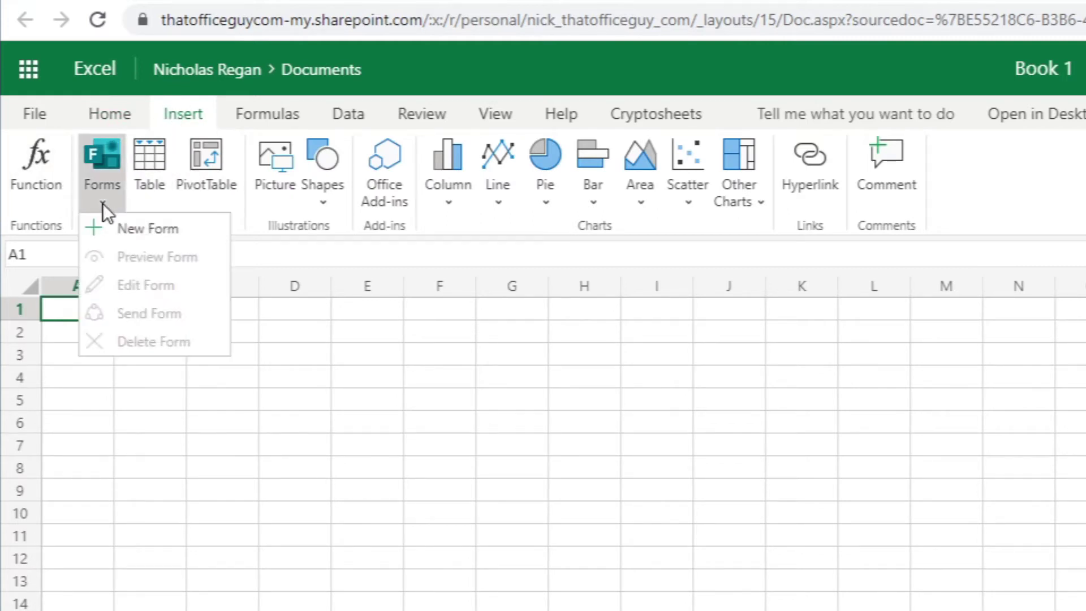
left_click(157, 230)
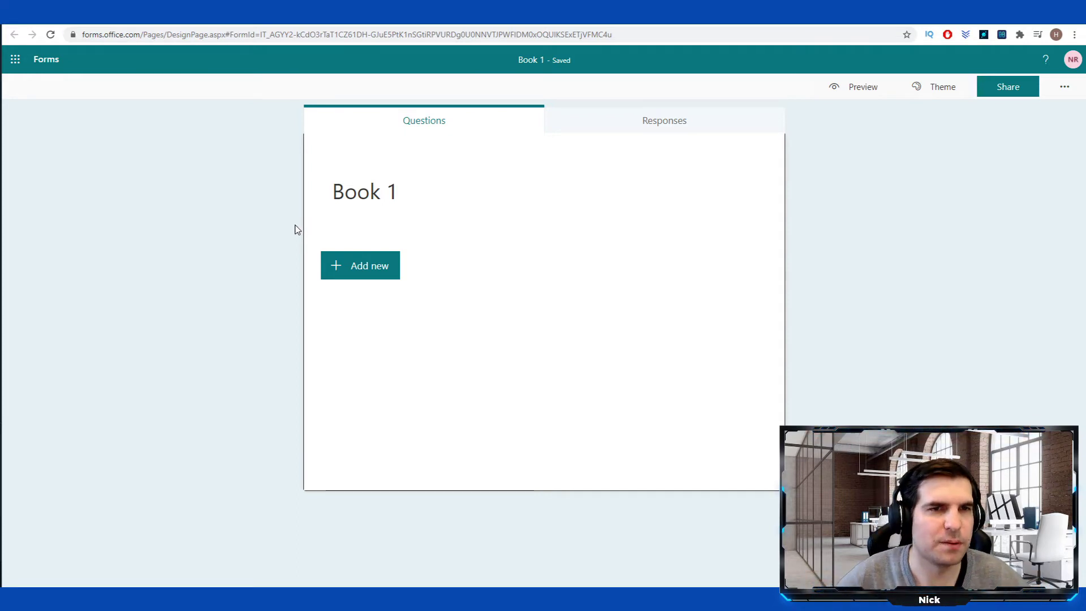
Retitle the form from Book 1 to 'Sales Tracker'
left_click(404, 199)
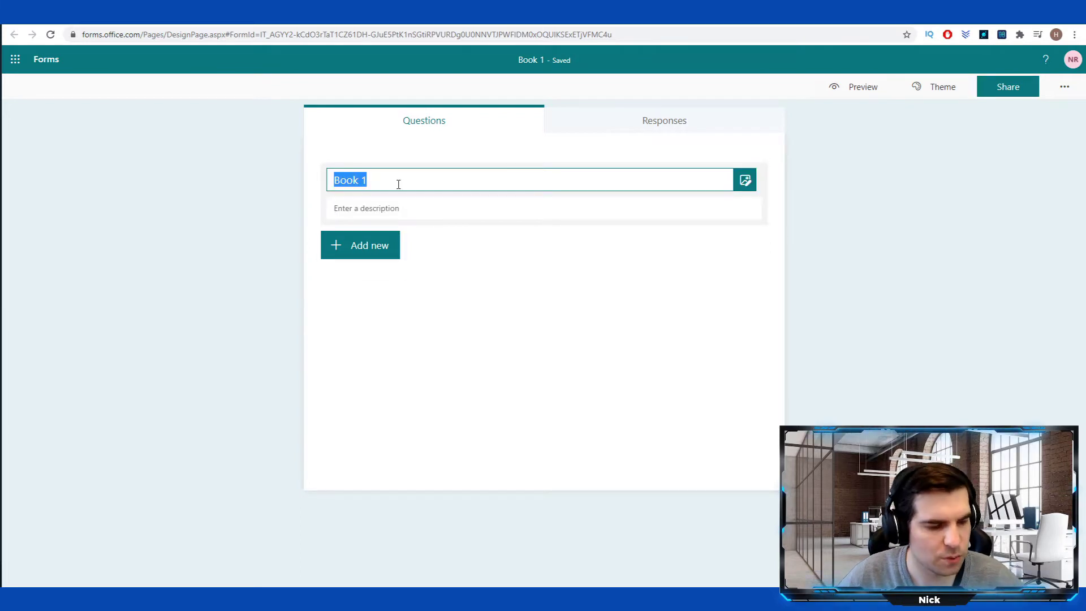
type("S")
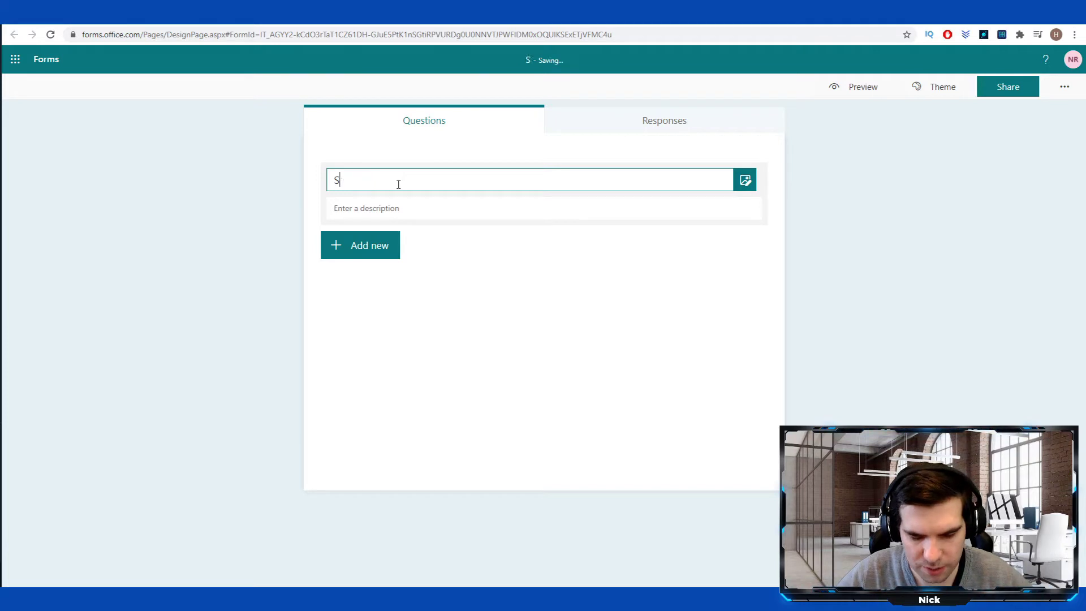
type("ales Tracker")
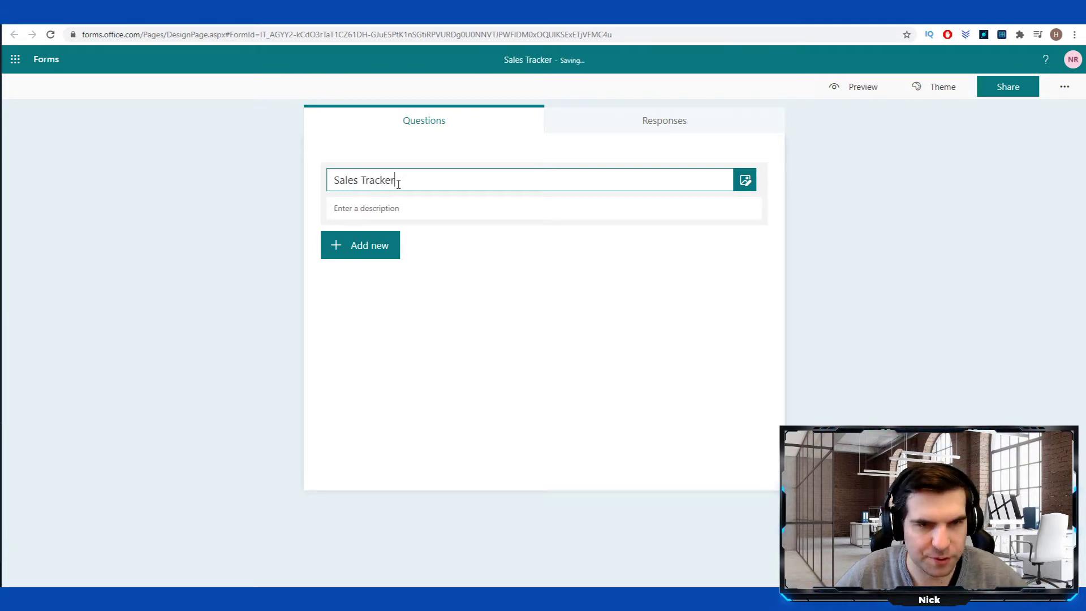
left_click(354, 209)
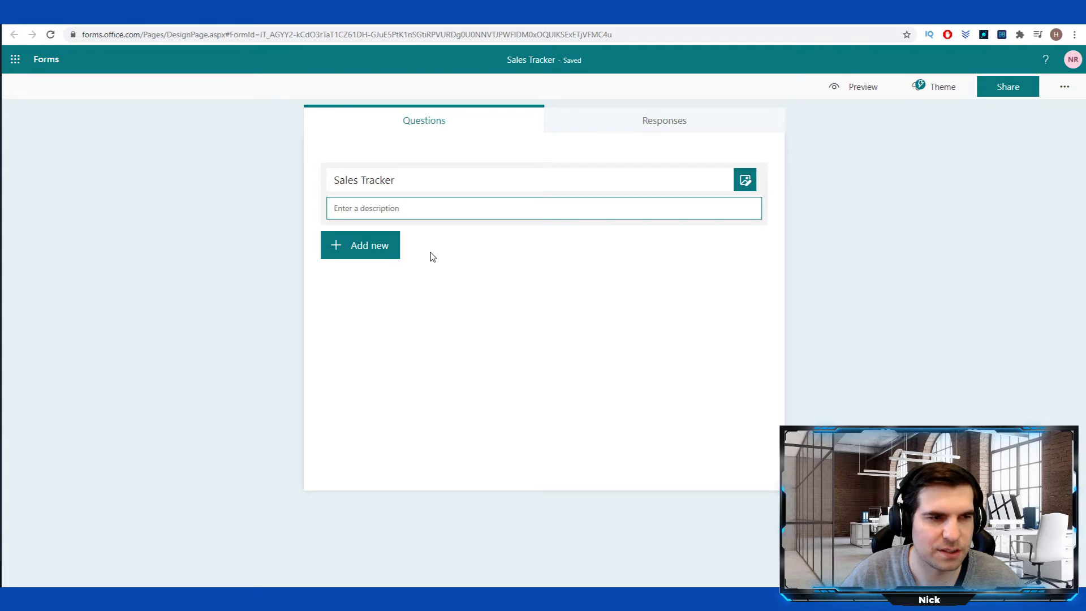
Add a choice question titled 'Sales Location'
left_click(358, 252)
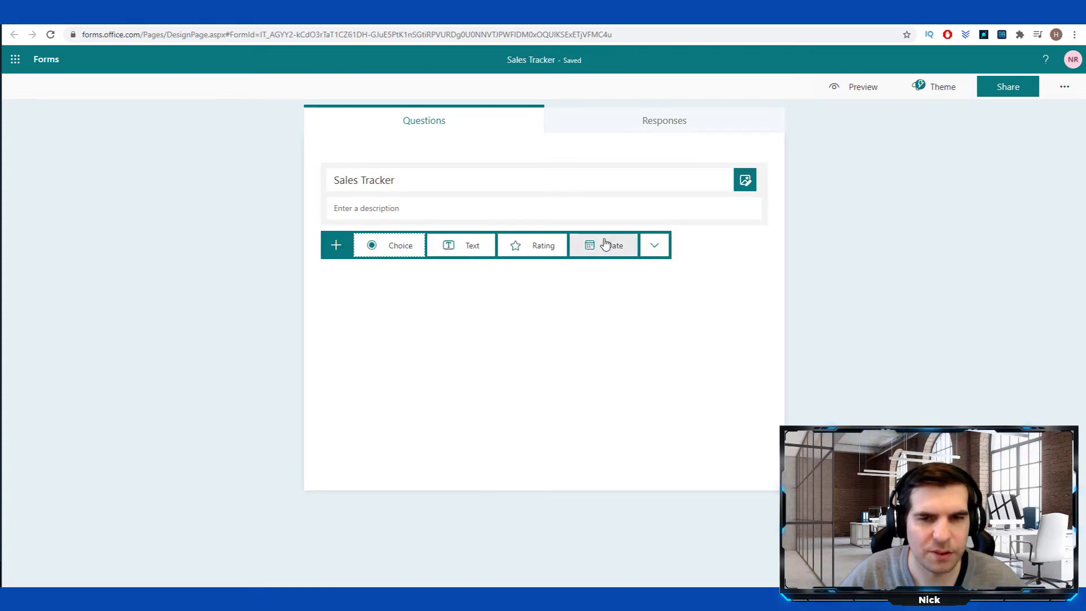
left_click(663, 252)
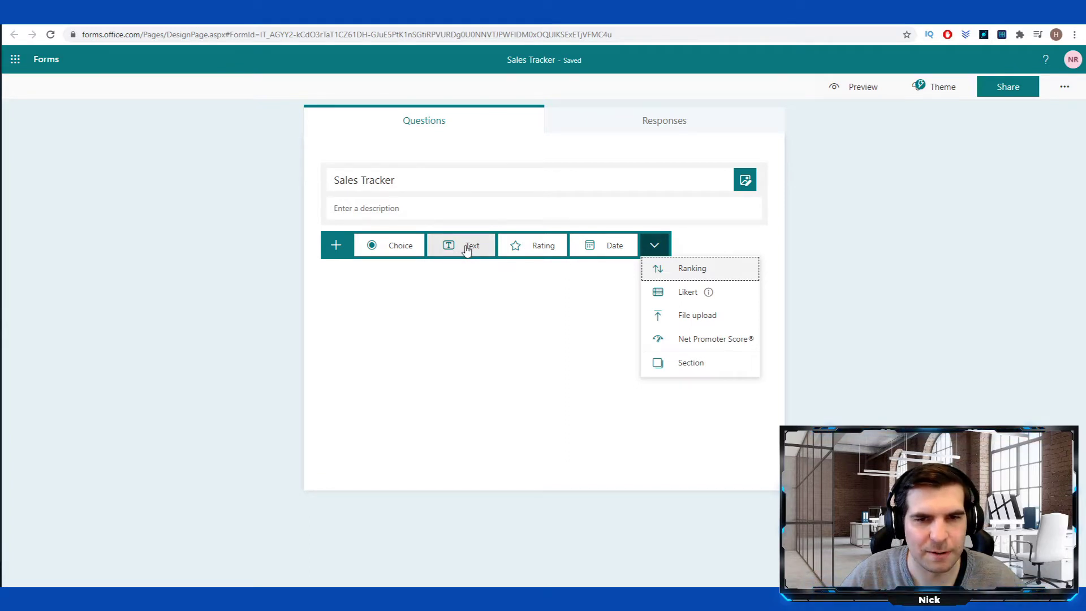
left_click(401, 246)
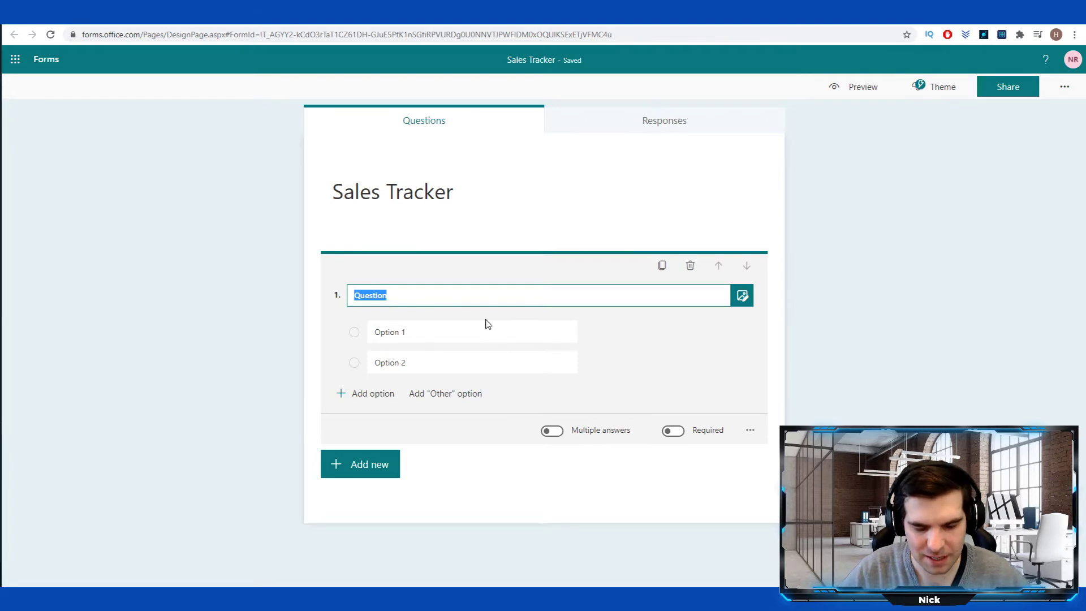
type("Sales ")
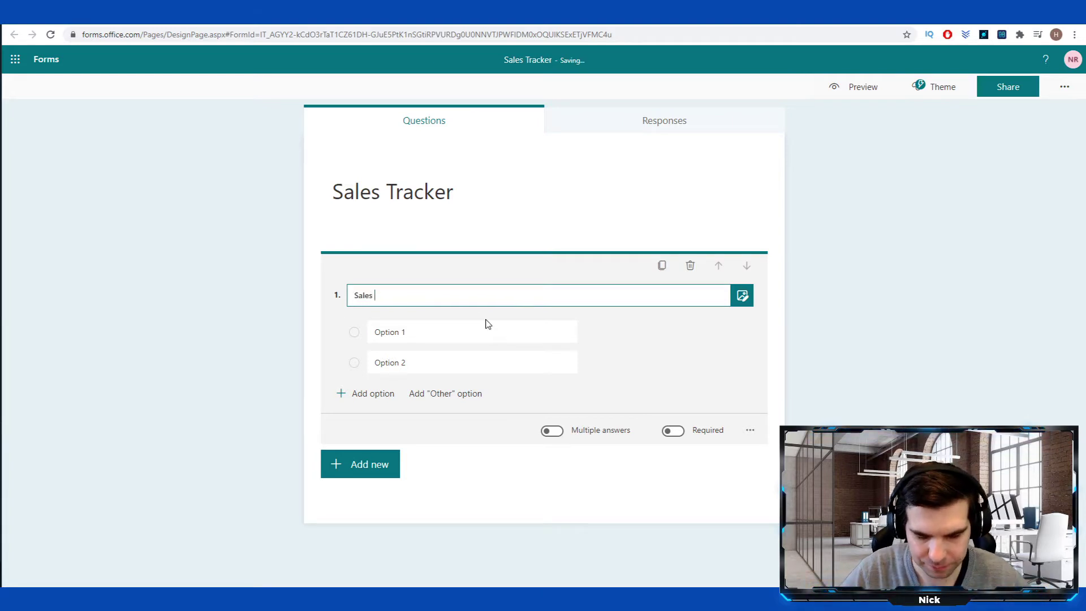
type("Location")
Give Sales Location the options UK, US and CA and make it required
left_click(424, 328)
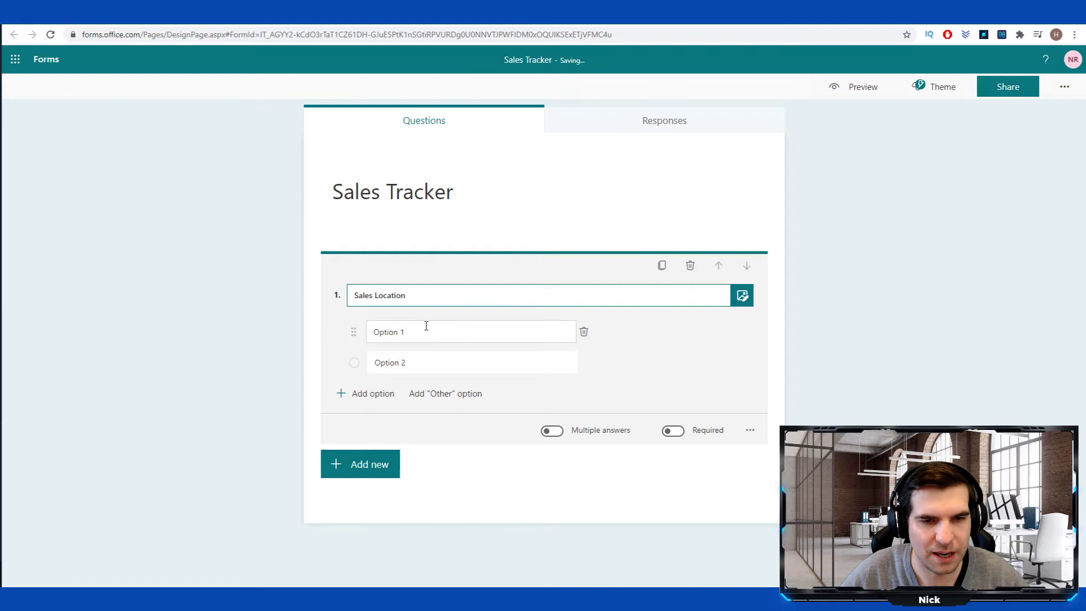
type("UK")
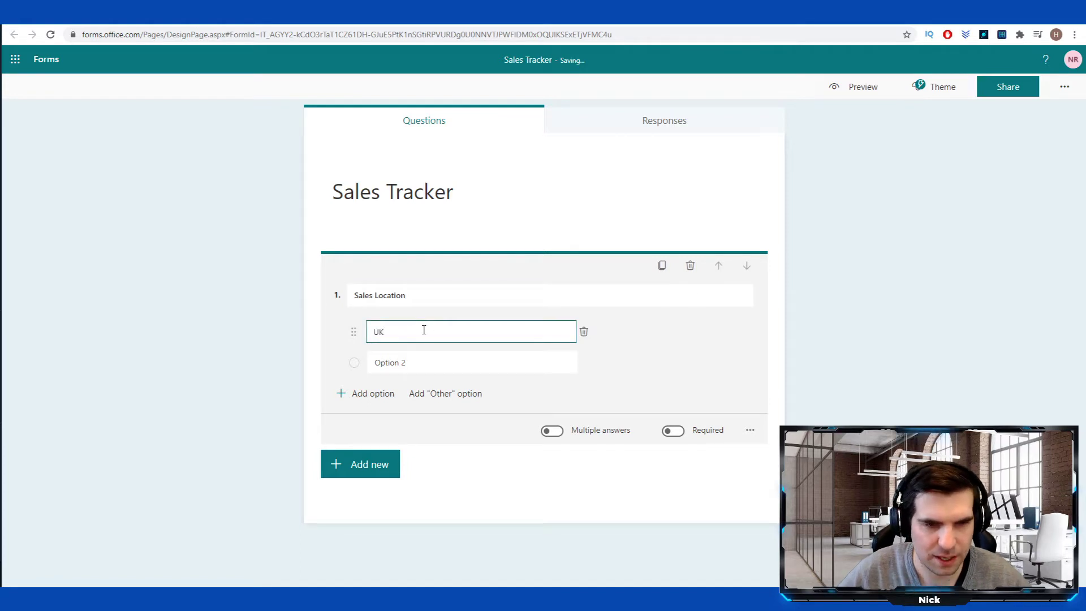
left_click(410, 360)
type("US")
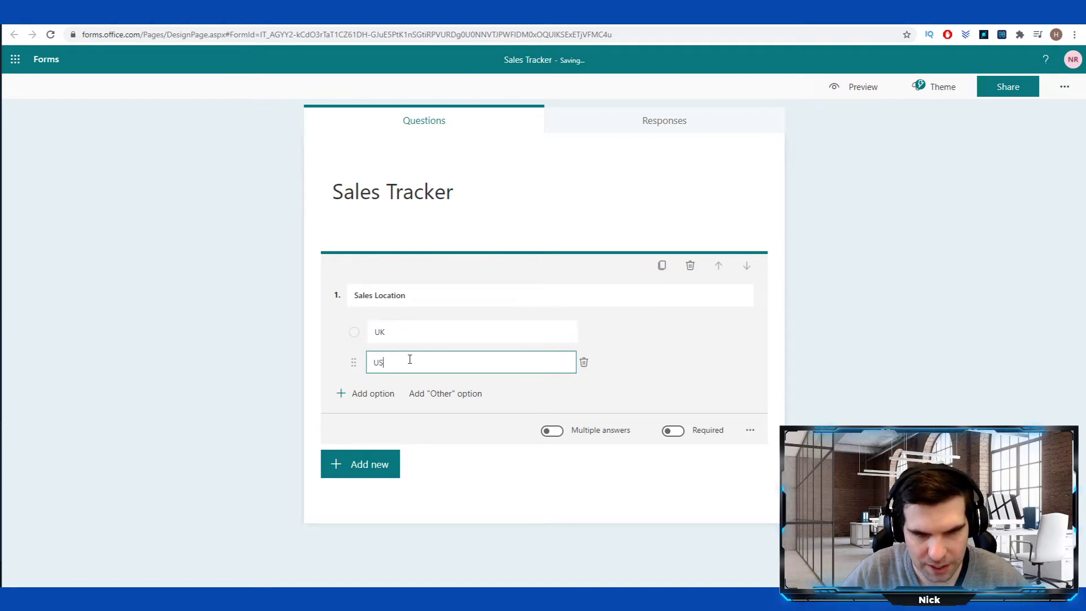
left_click(362, 398)
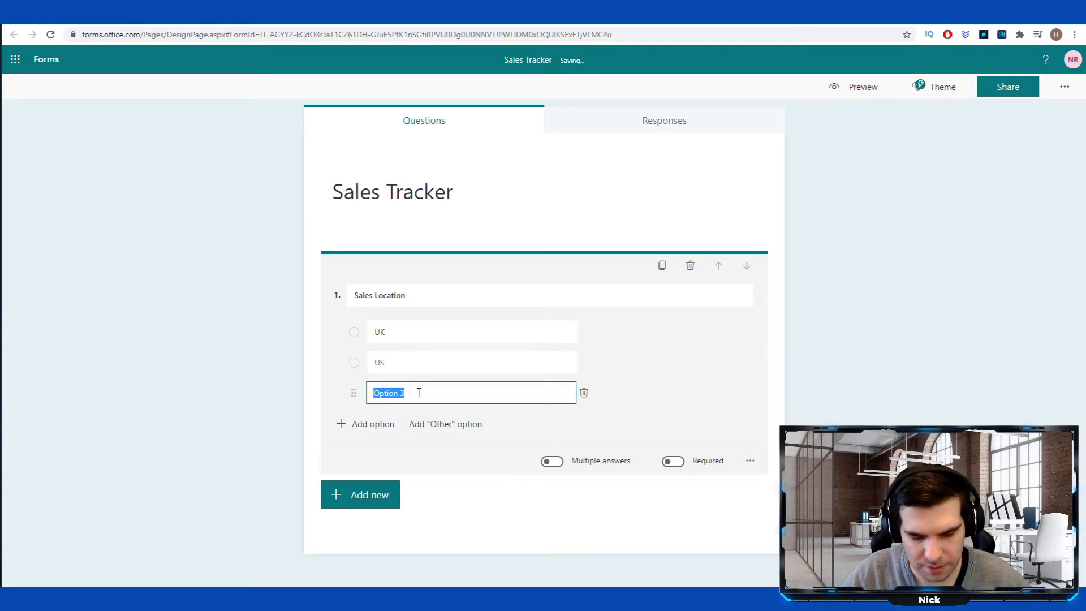
type("CA")
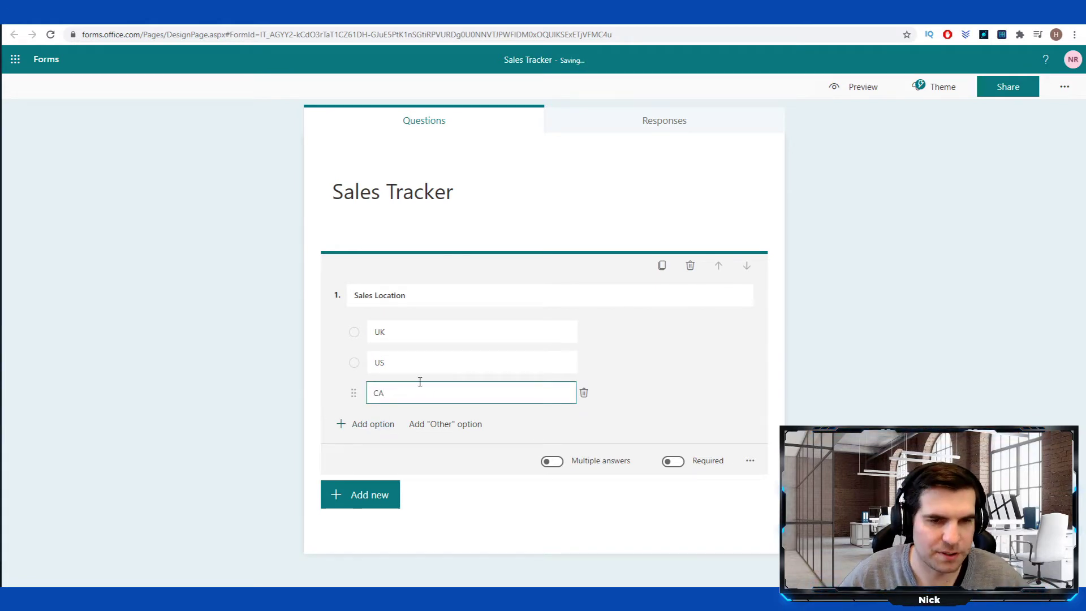
left_click(640, 388)
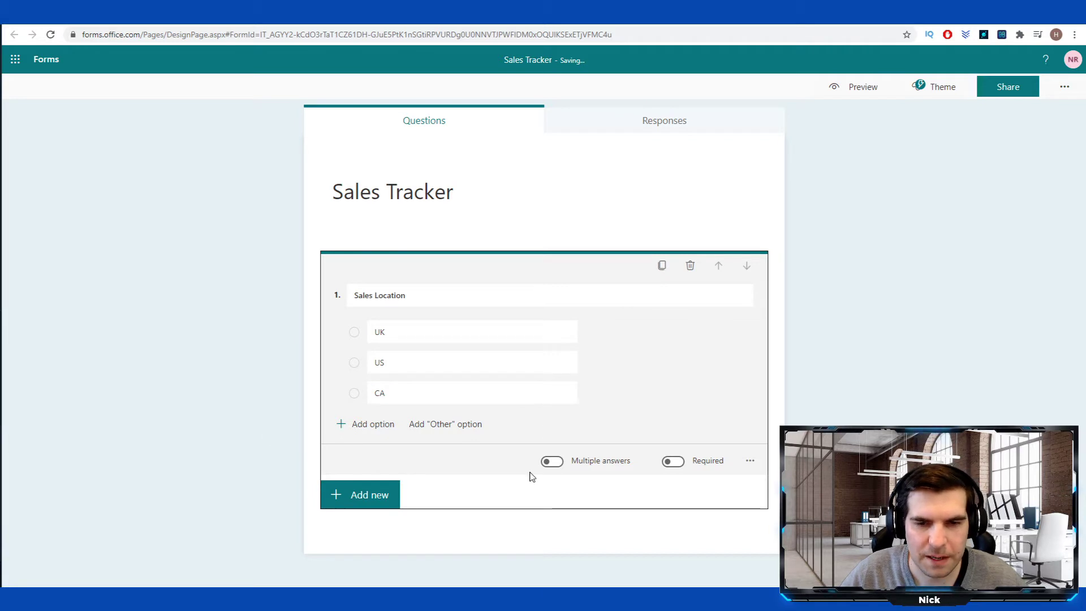
left_click(677, 463)
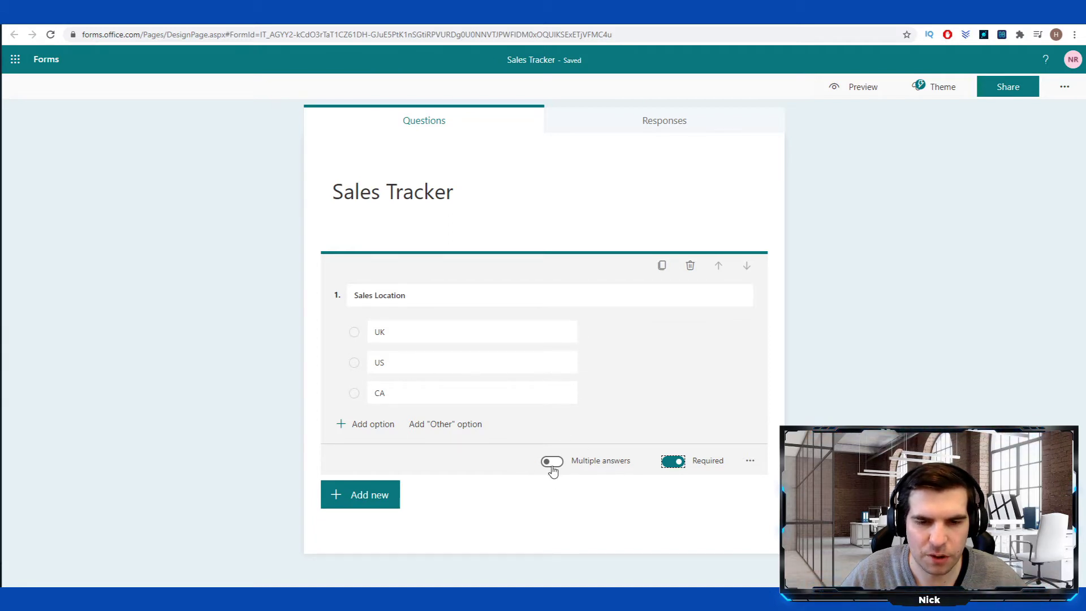
left_click(751, 461)
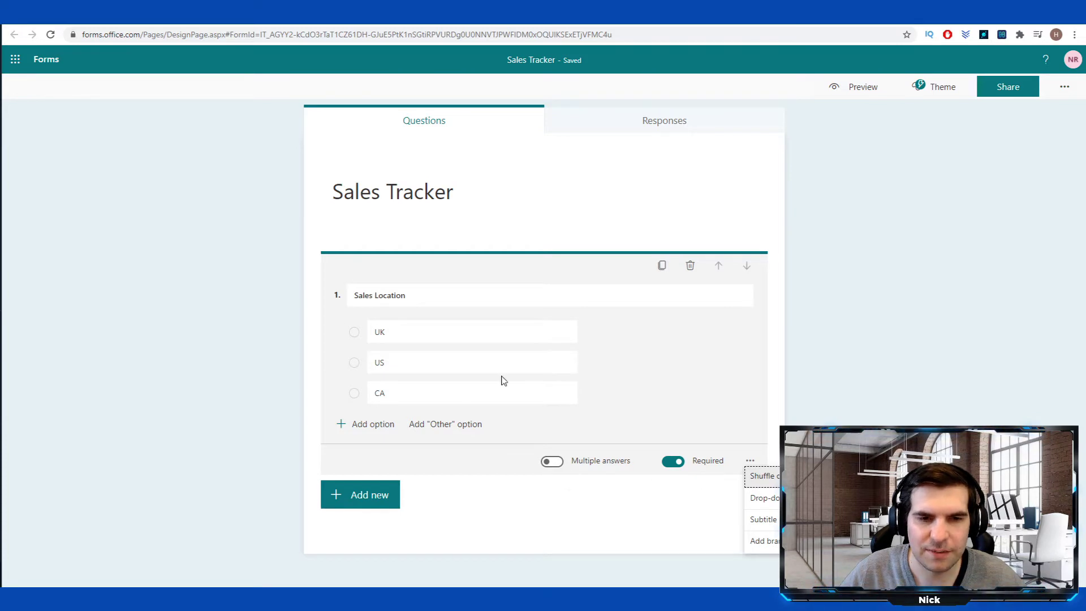
left_click(508, 485)
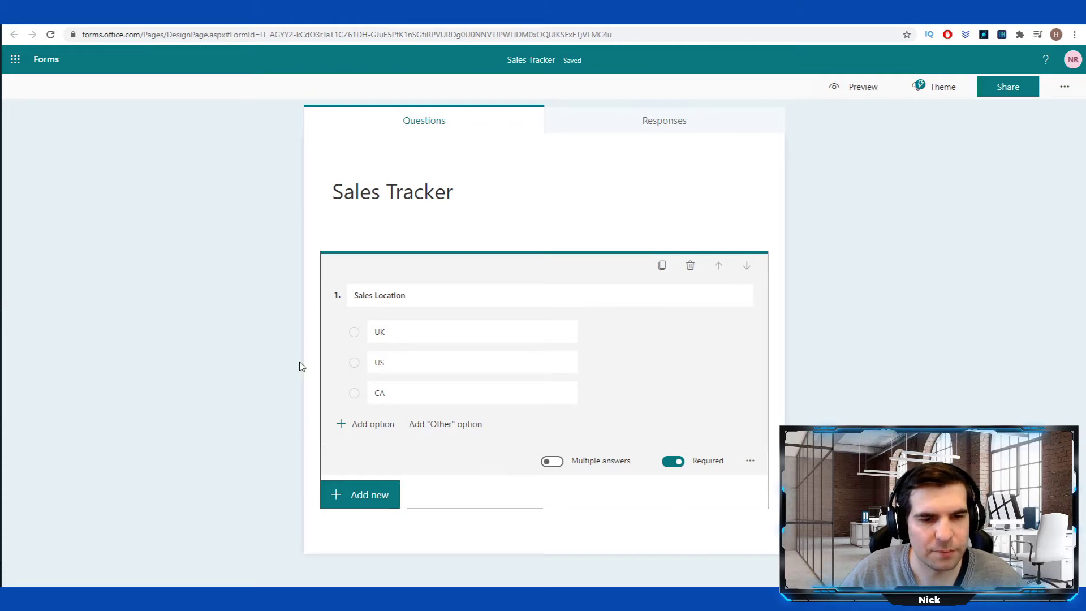
Add a second, text-answer question titled 'Sales Qty'
left_click(364, 497)
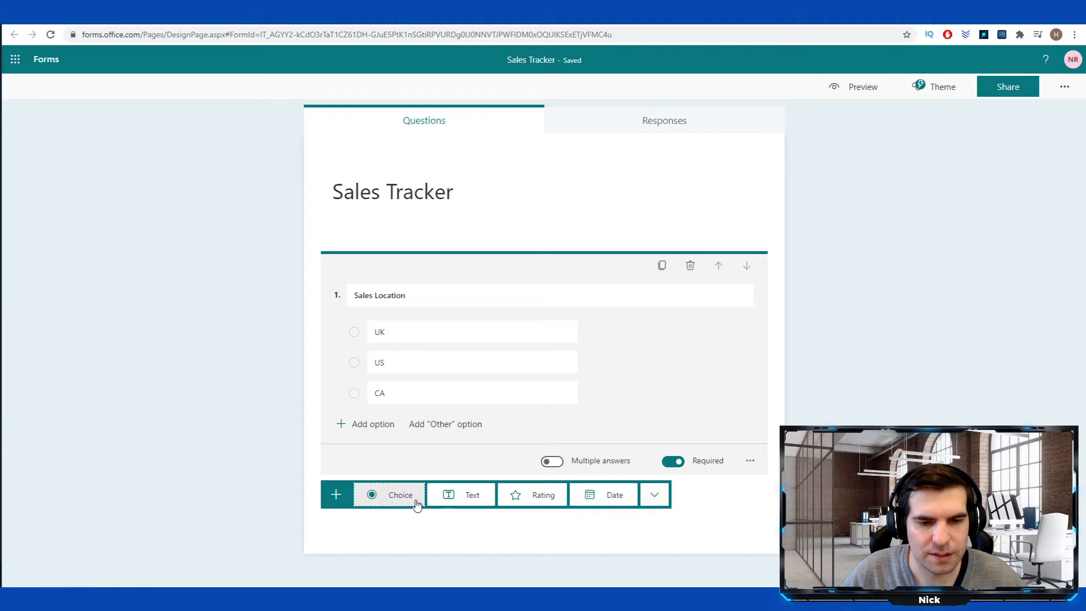
left_click(464, 498)
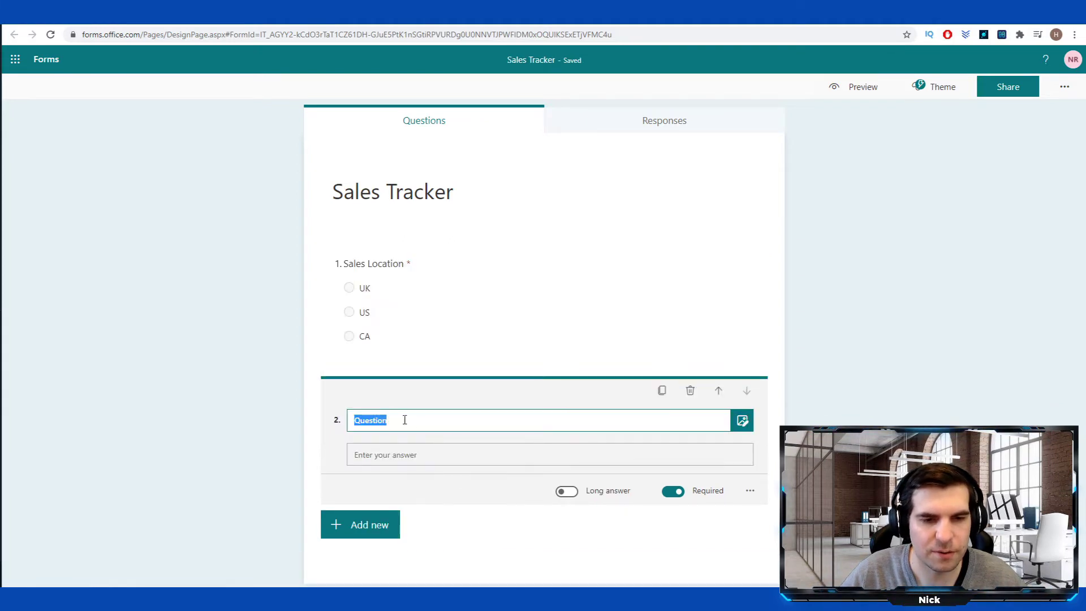
type("Sa")
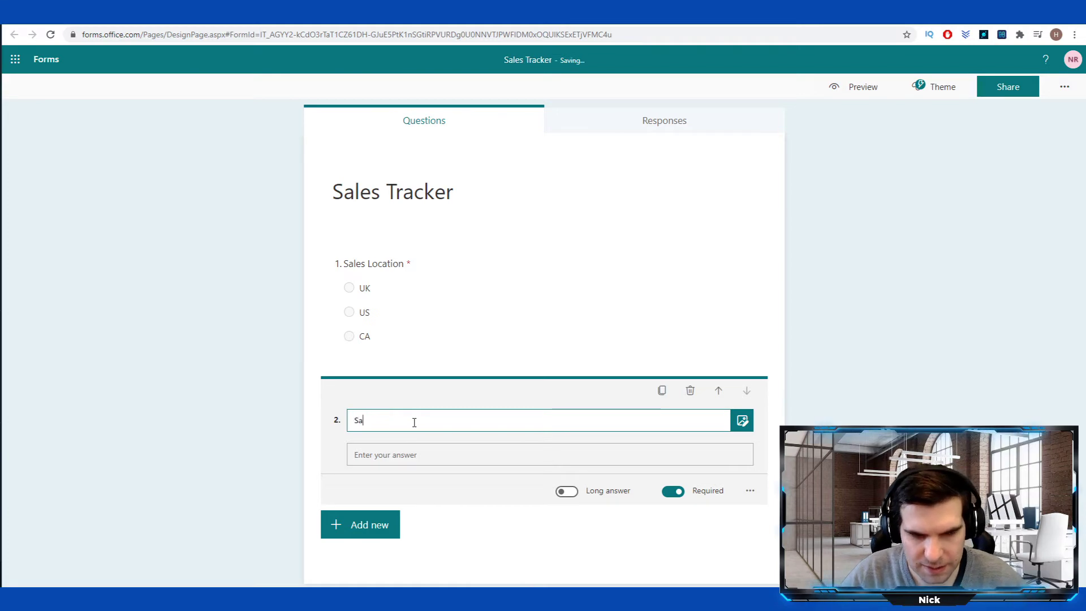
type("les")
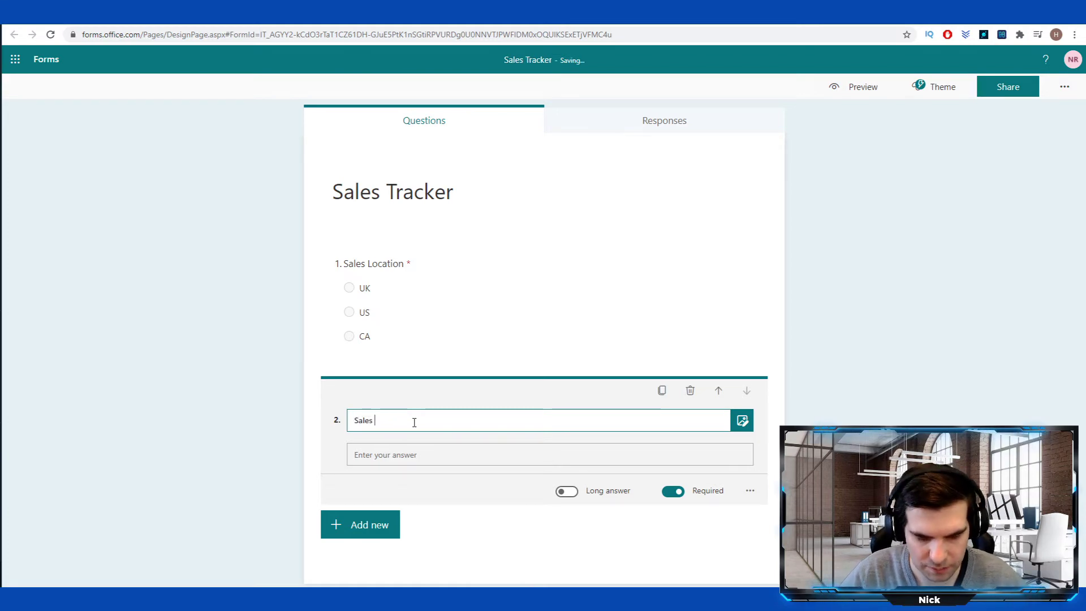
type(" Qty")
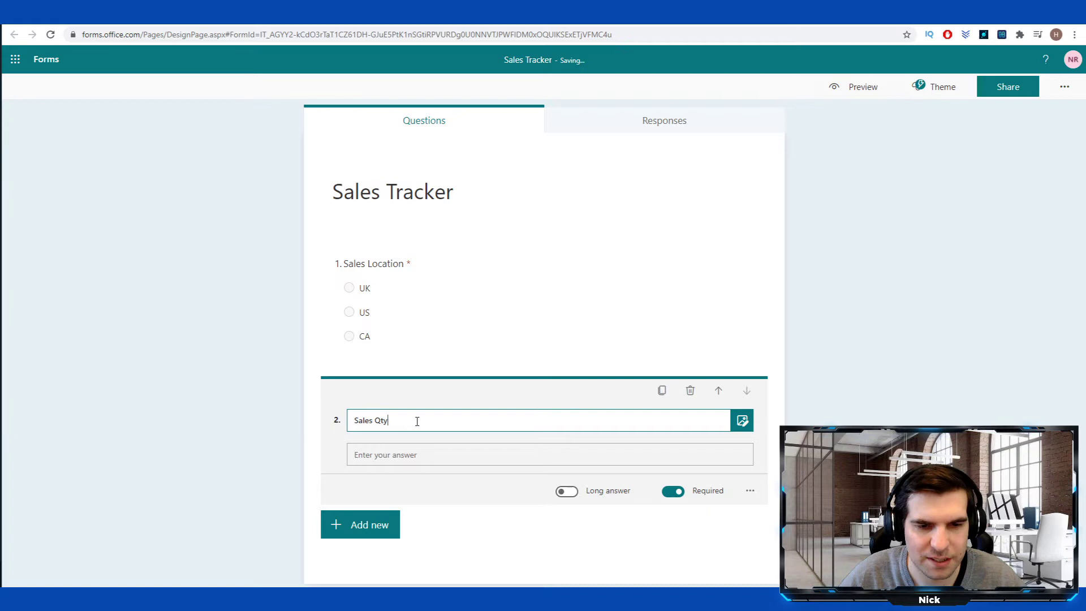
left_click(433, 460)
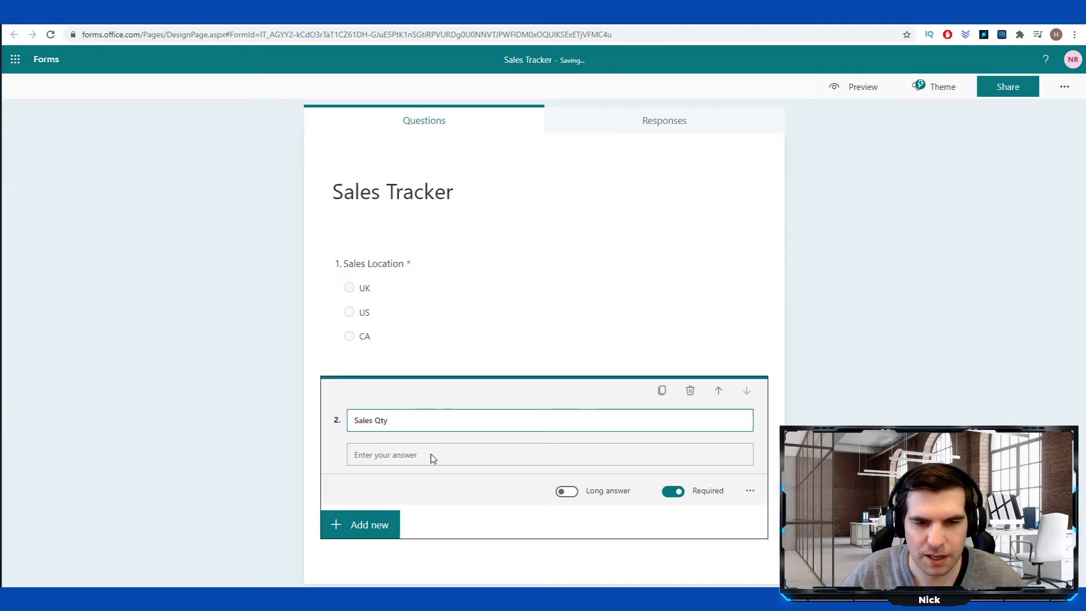
Restrict Sales Qty answers to the Number type
left_click(749, 491)
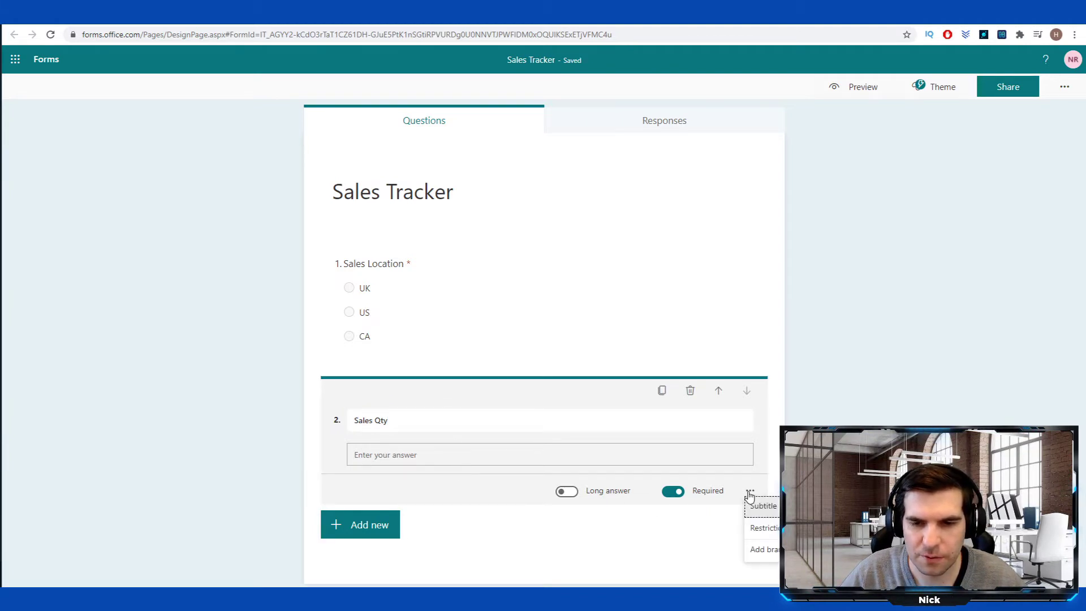
left_click(761, 527)
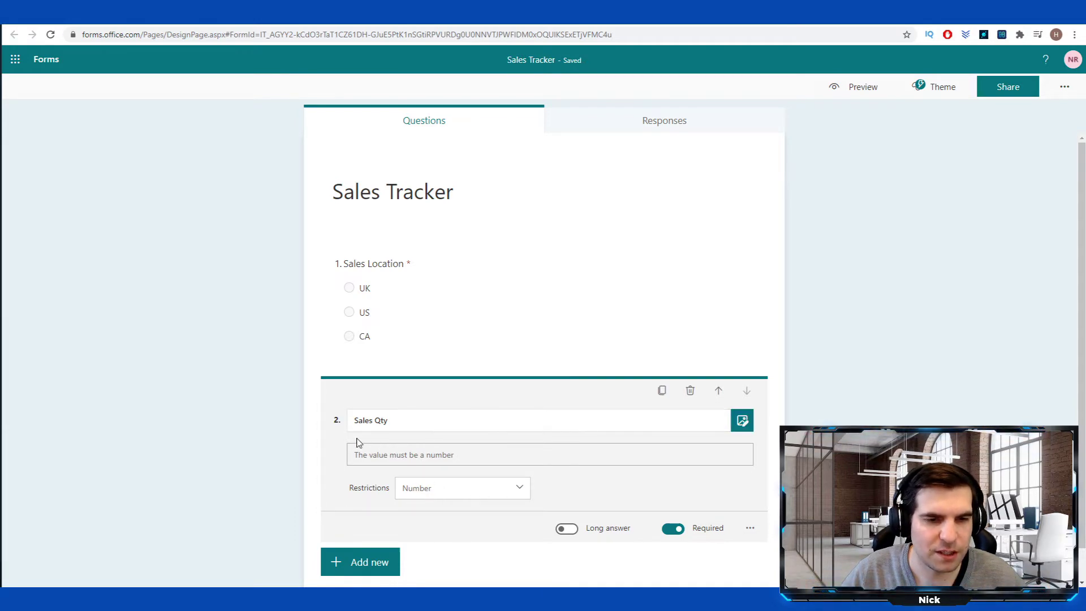
left_click(422, 496)
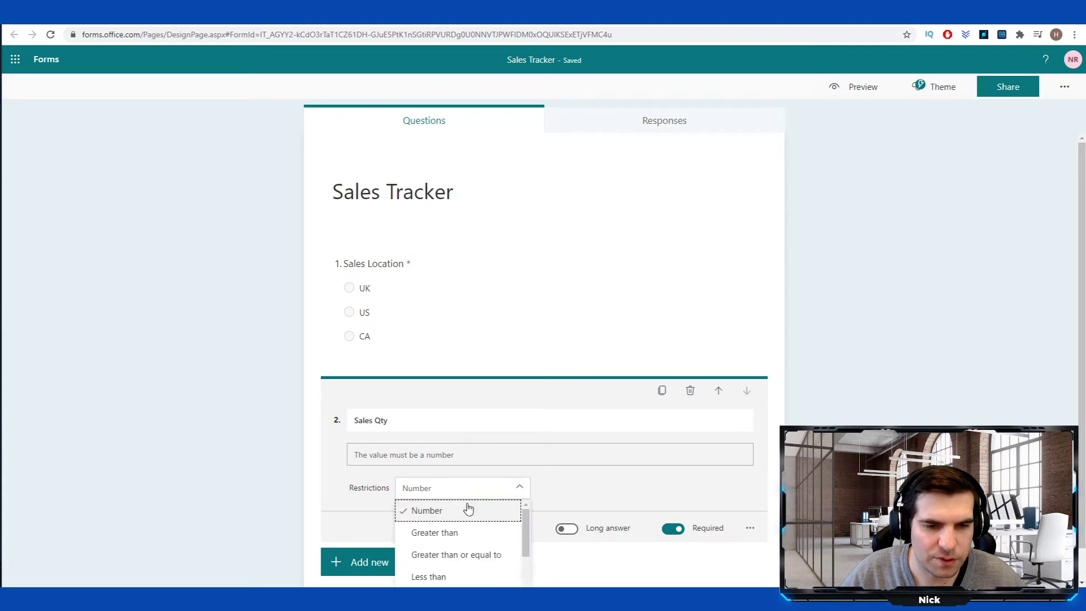
scroll(572, 494, "down", 1)
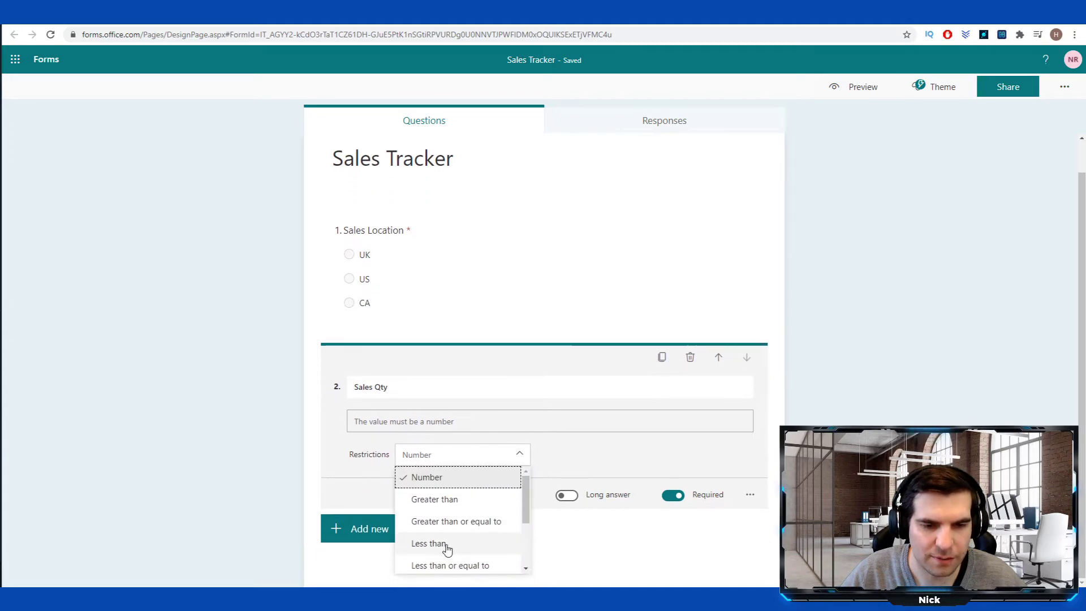
scroll(486, 531, "down", 2)
scroll(486, 543, "up", 4)
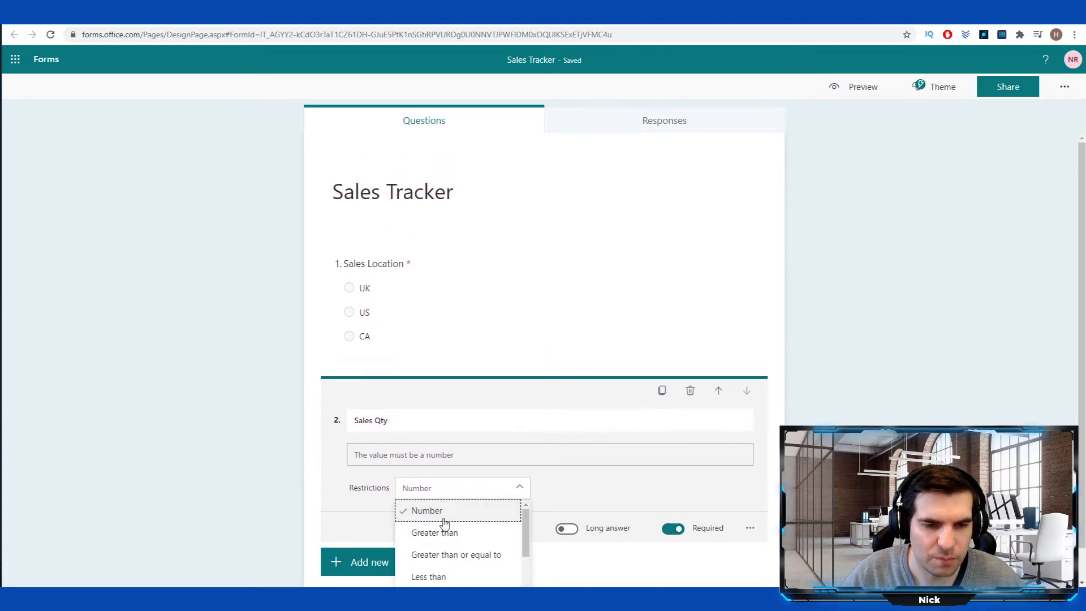
left_click(464, 510)
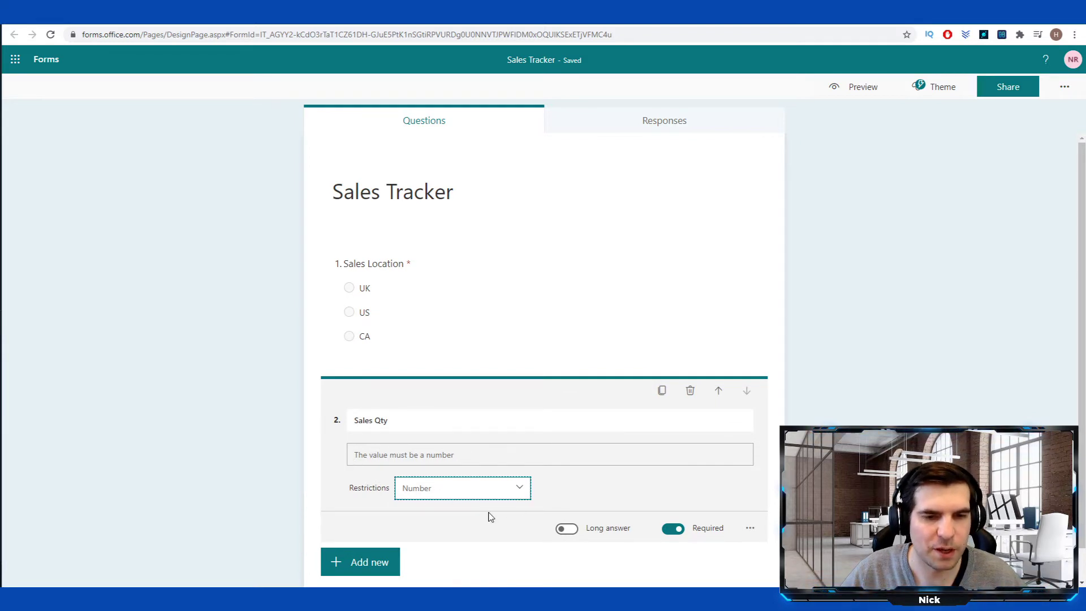
scroll(491, 518, "down", 1)
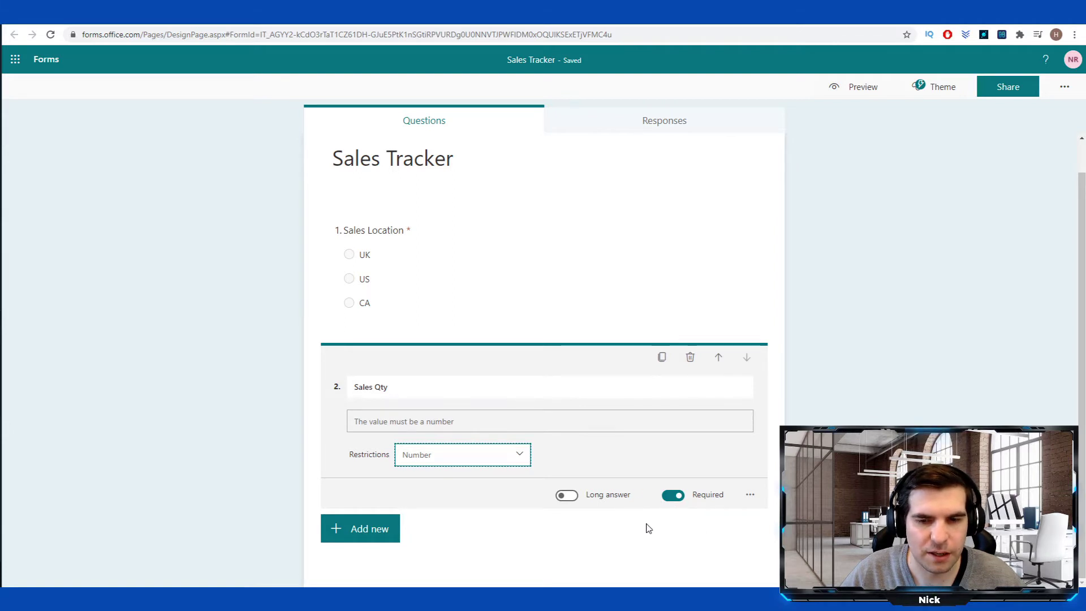
Add a third, text-answer question titled 'Sales Value'
left_click(378, 530)
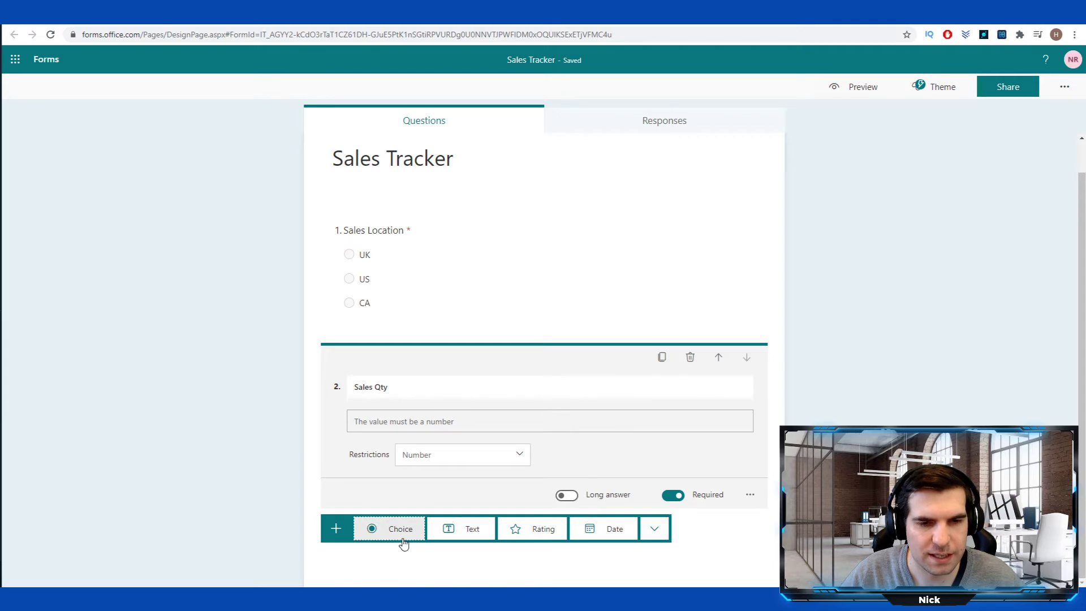
left_click(470, 532)
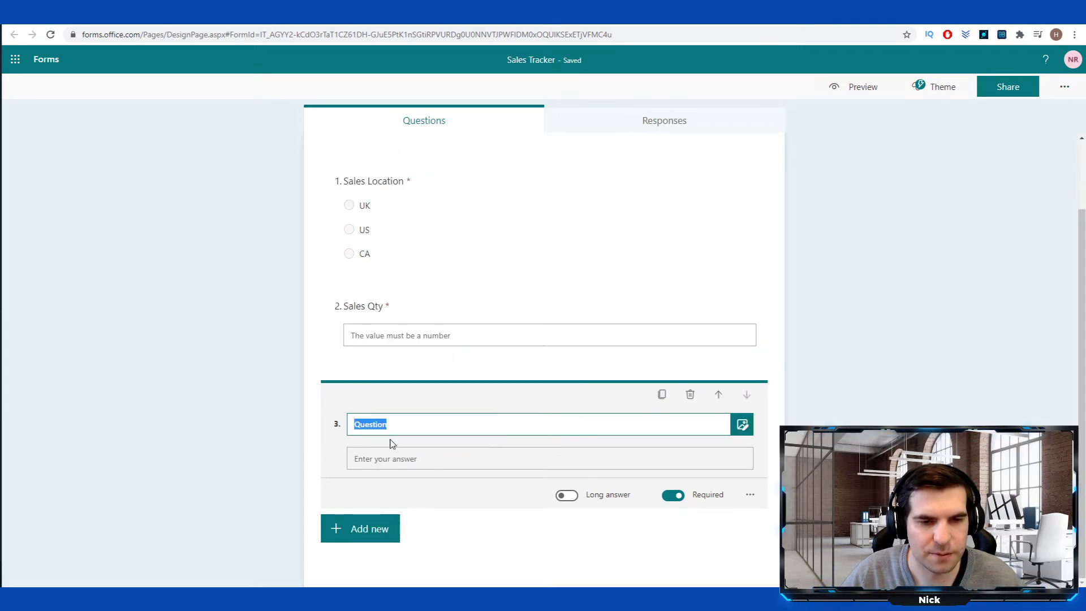
type("Sales")
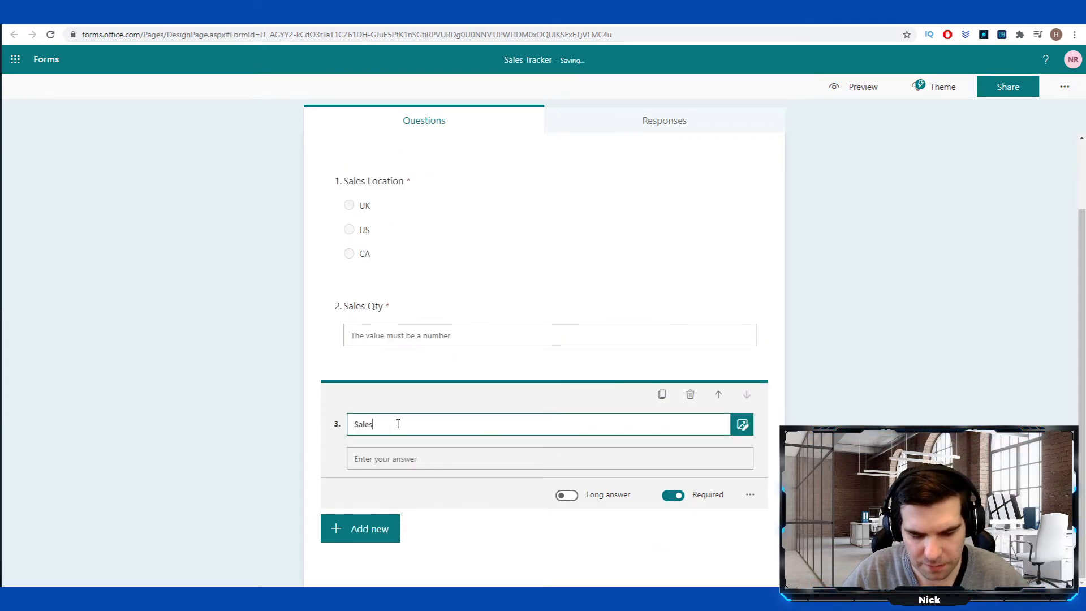
type(" Value")
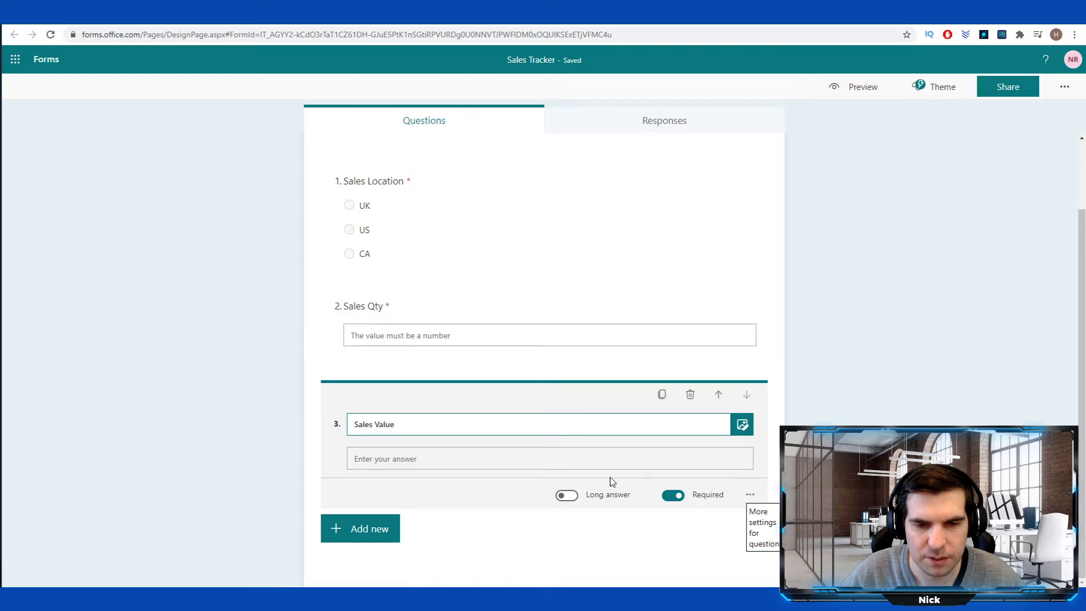
Restrict Sales Value answers to the Number type
left_click(750, 495)
left_click(758, 534)
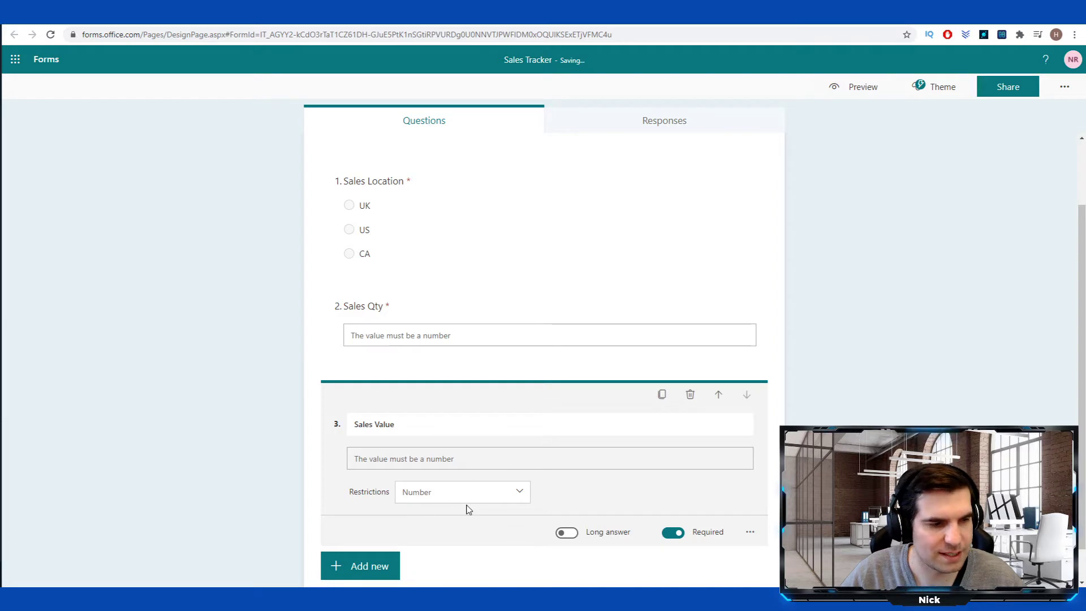
scroll(430, 362, "down", 1)
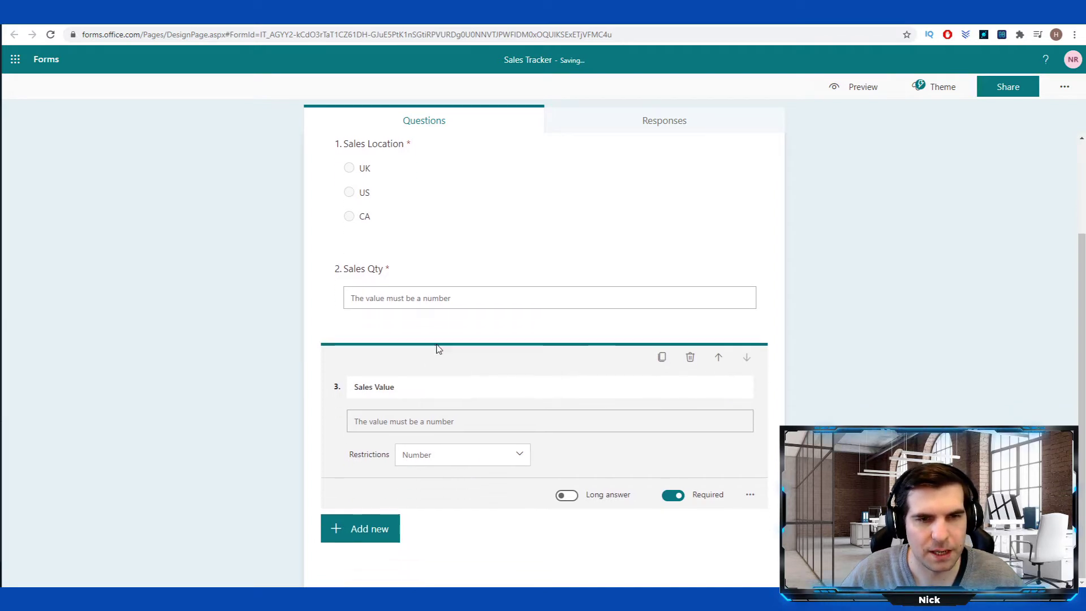
scroll(481, 316, "up", 2)
scroll(472, 290, "down", 2)
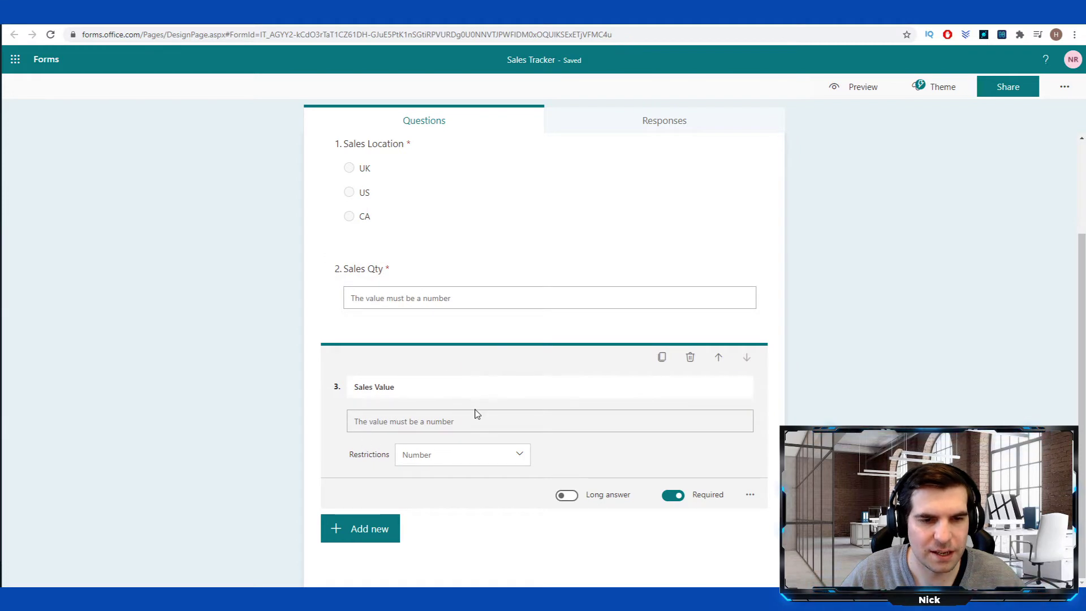
scroll(496, 245, "up", 2)
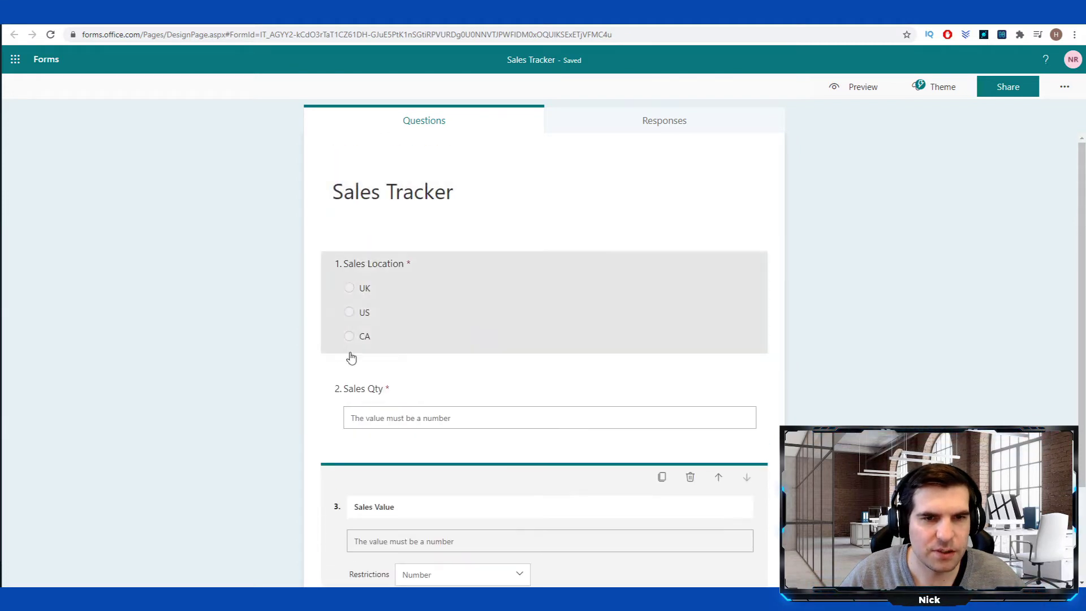
scroll(506, 425, "down", 2)
scroll(505, 425, "up", 2)
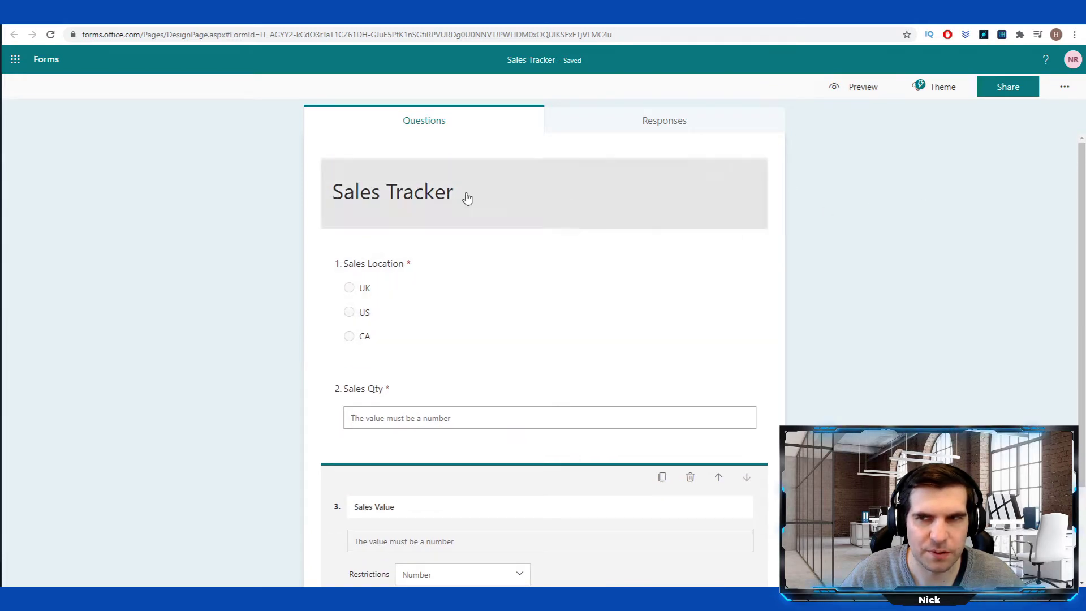
scroll(396, 271, "down", 2)
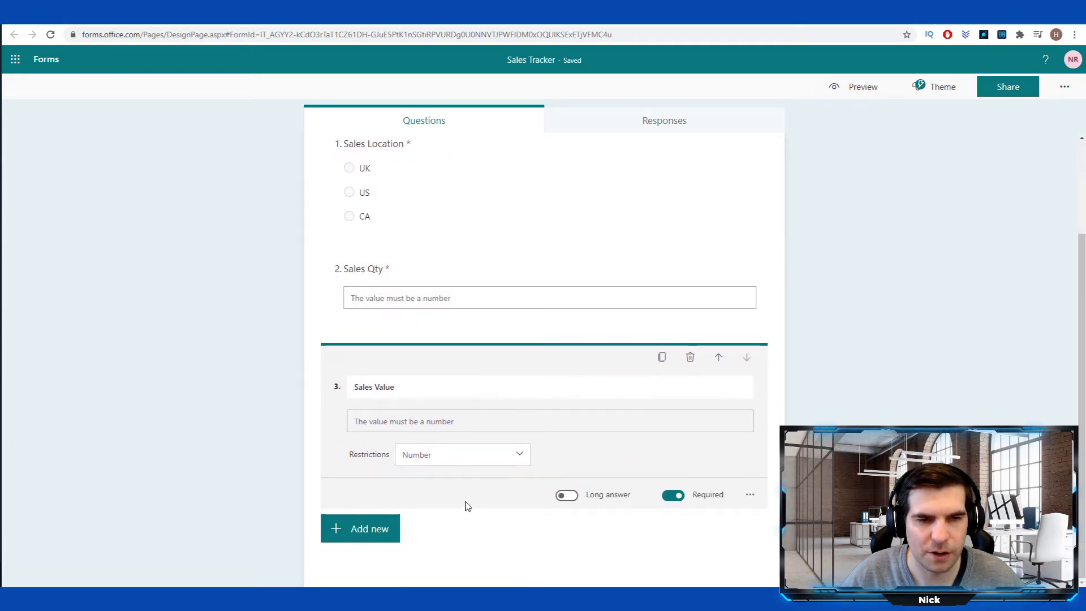
scroll(465, 368, "up", 2)
scroll(449, 407, "down", 2)
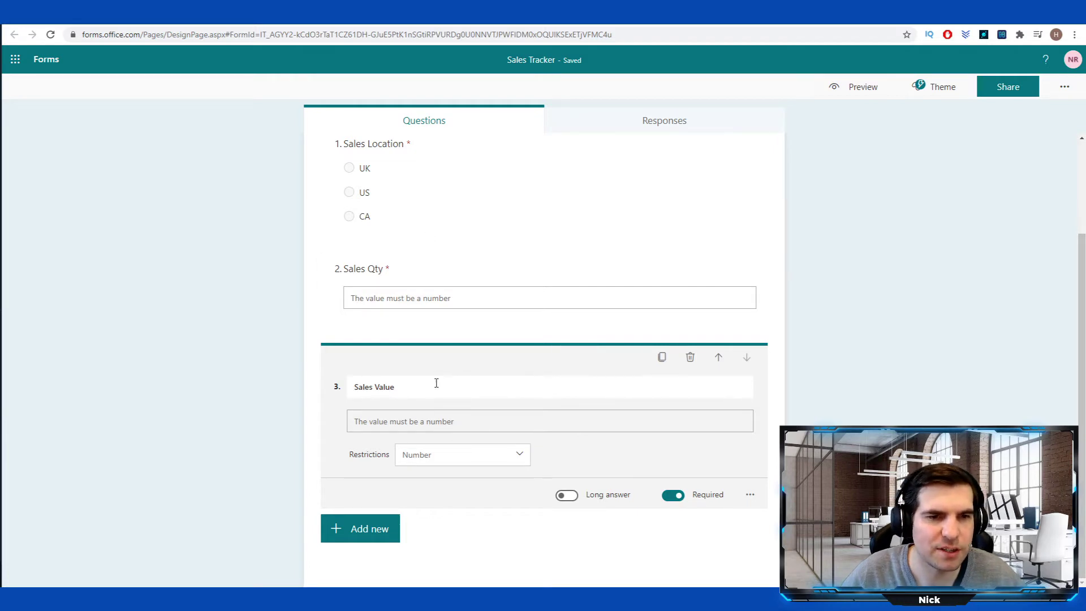
scroll(848, 155, "up", 2)
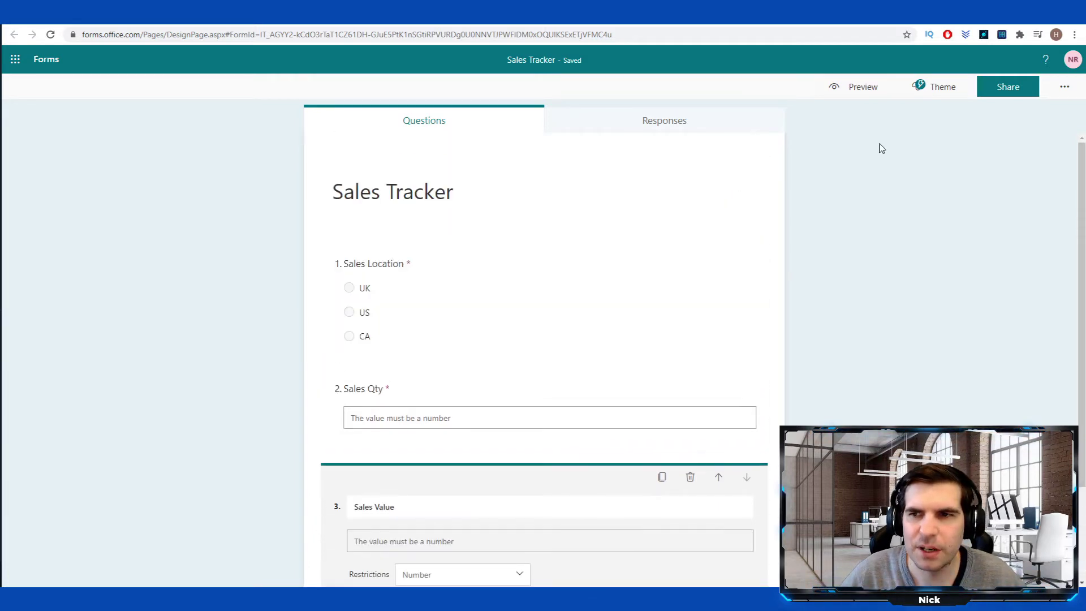
Open Settings from the form's More form settings menu to see response options
left_click(1063, 89)
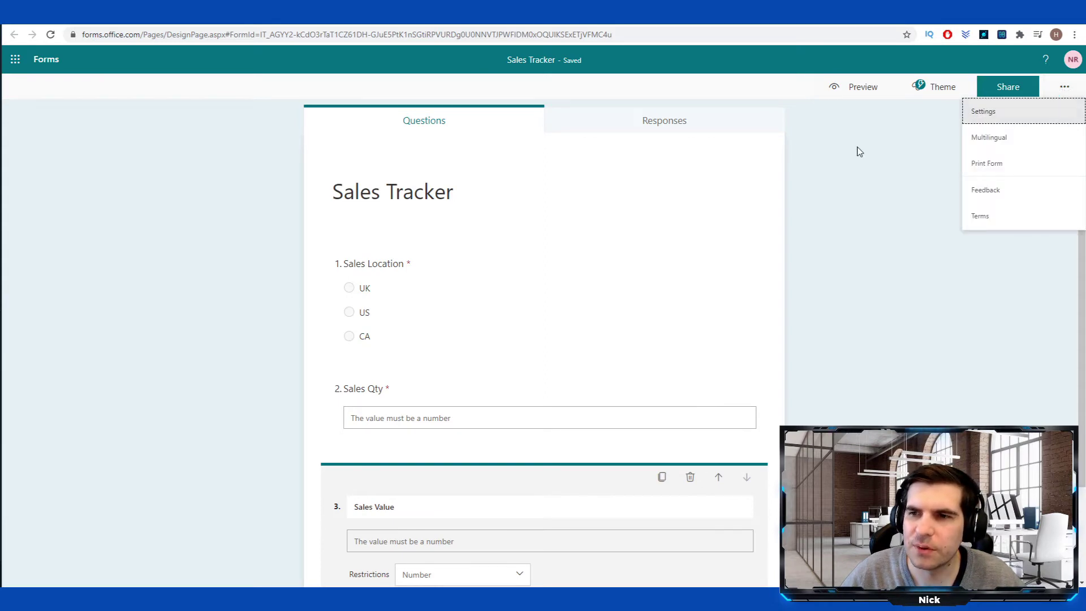
left_click(984, 112)
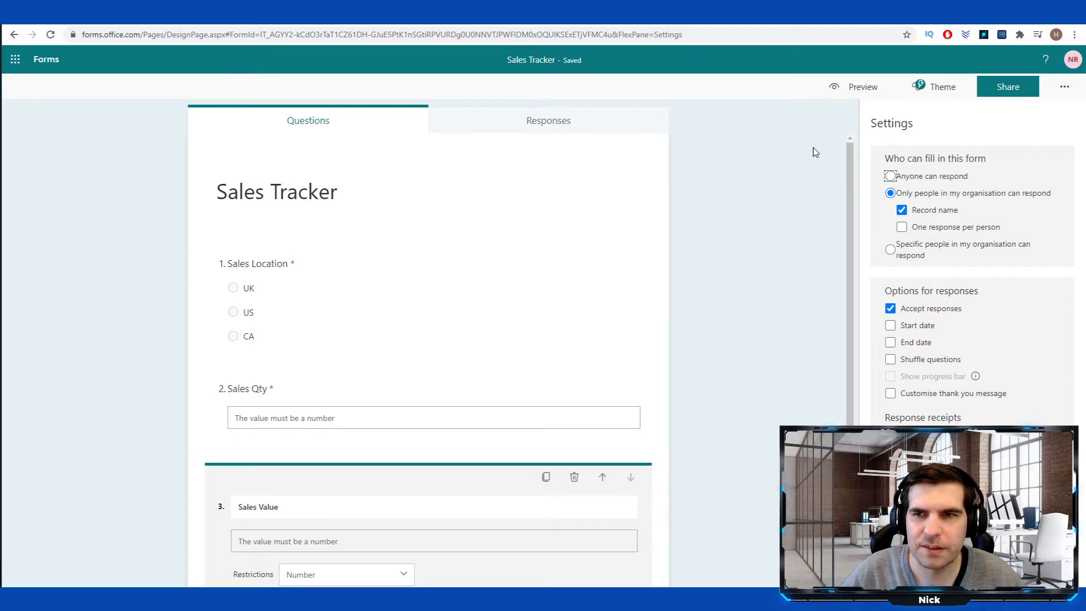
Apply the red Application shopping theme to Sales Tracker
left_click(936, 86)
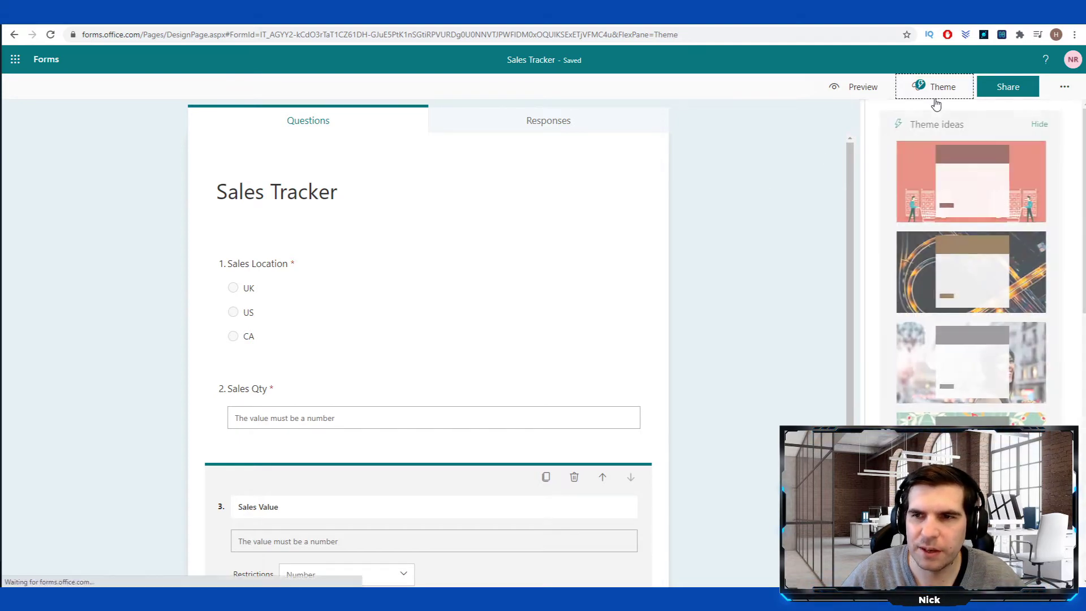
scroll(876, 275, "down", 2)
scroll(877, 275, "down", 5)
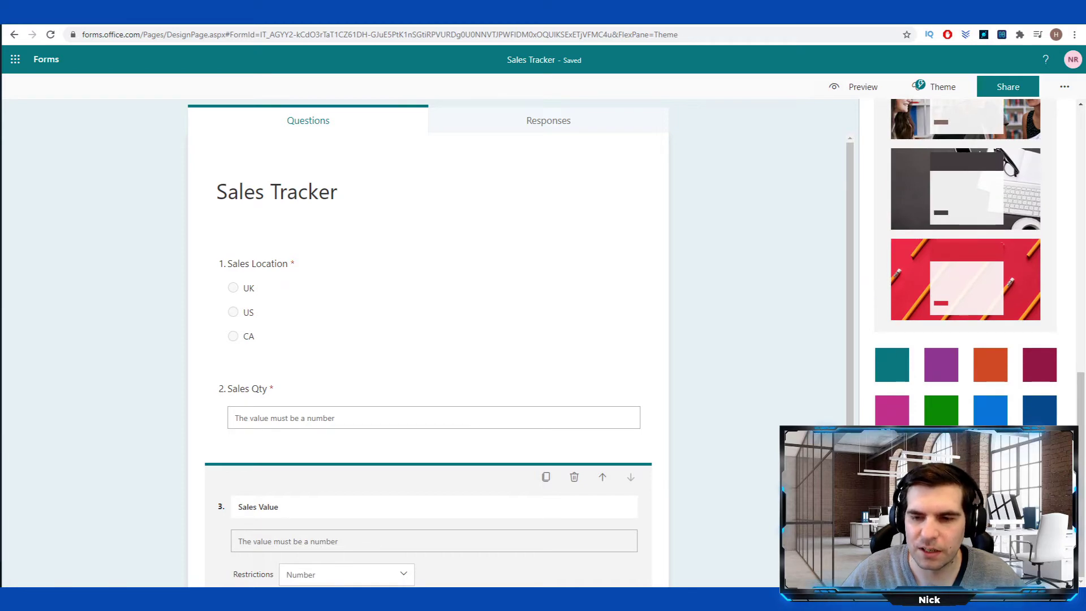
scroll(922, 179, "up", 8)
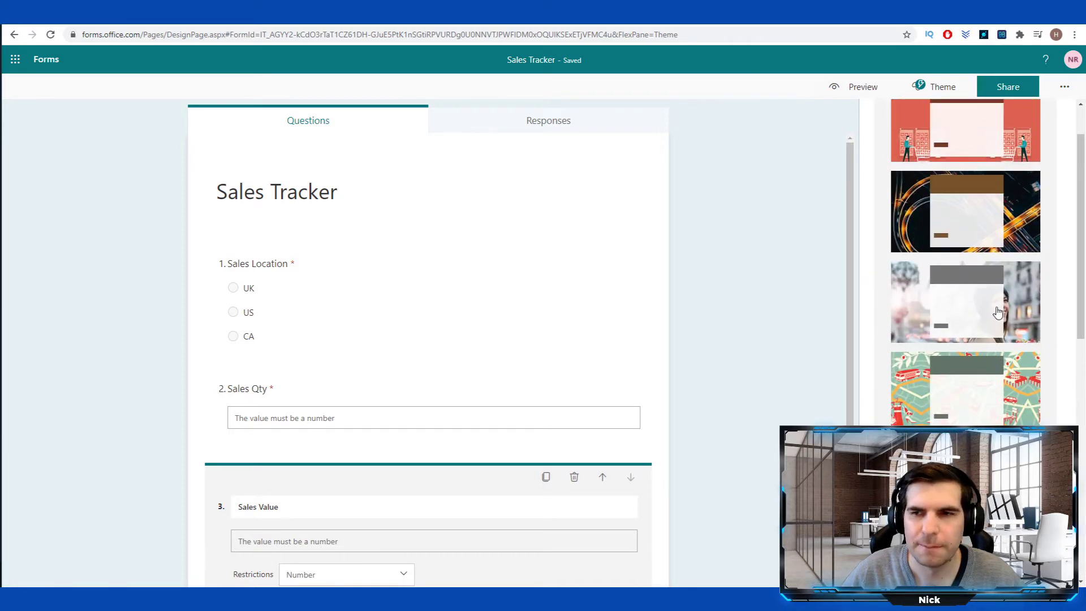
left_click(925, 185)
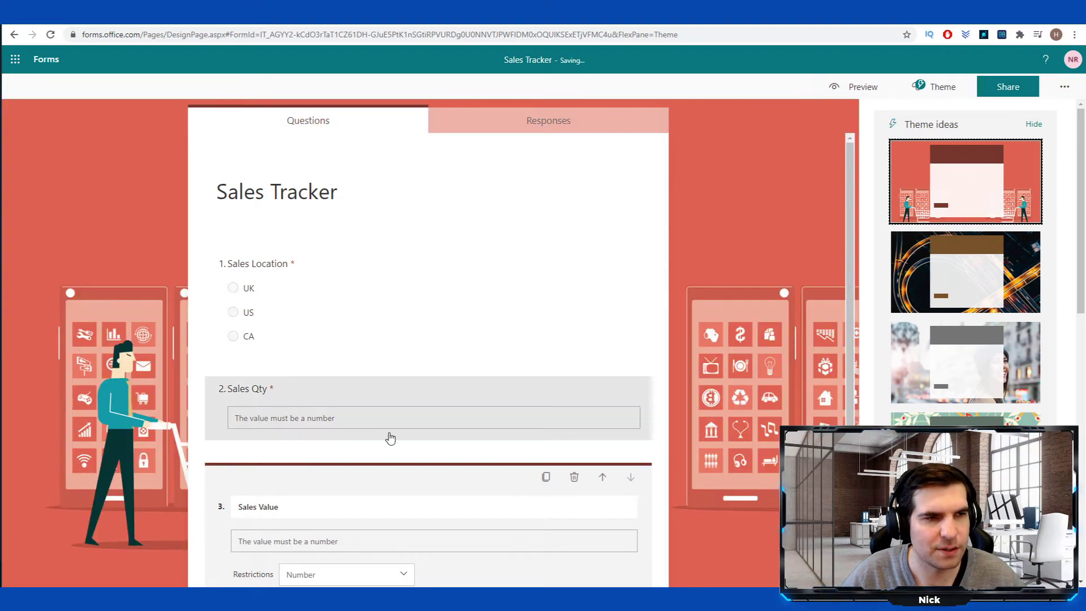
Preview the form and answer UK, Sales Qty 10 and Sales Value 300
left_click(854, 86)
scroll(460, 305, "down", 2)
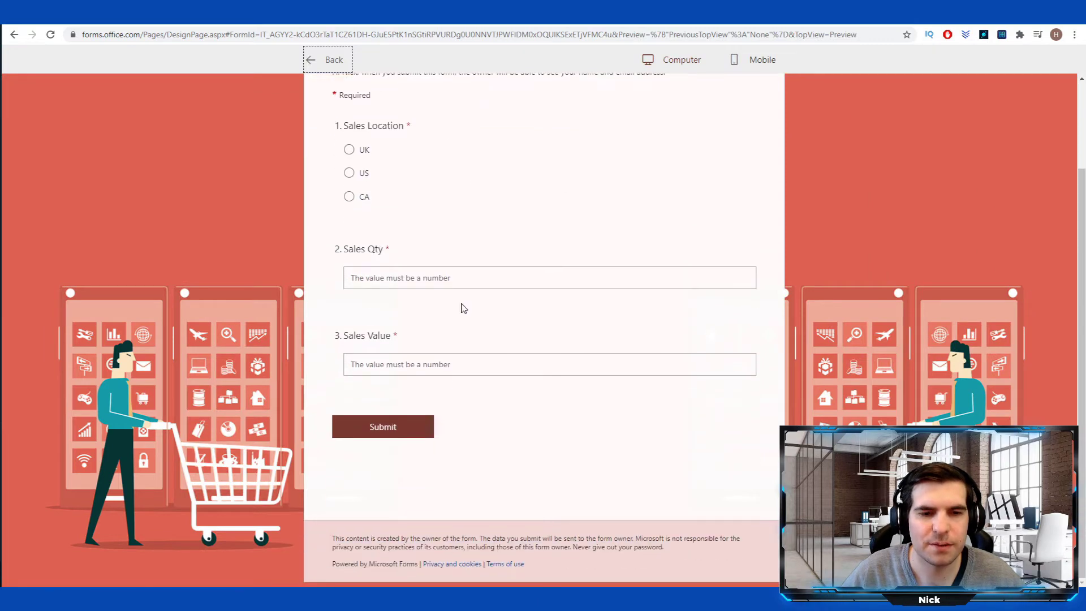
scroll(457, 285, "up", 2)
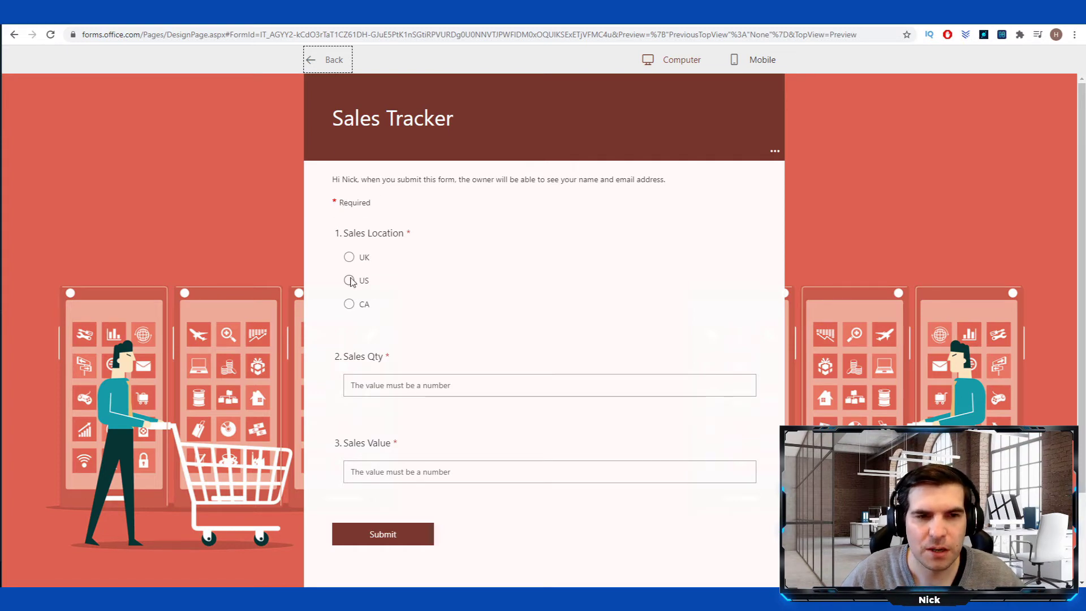
left_click(349, 257)
left_click(350, 281)
left_click(349, 258)
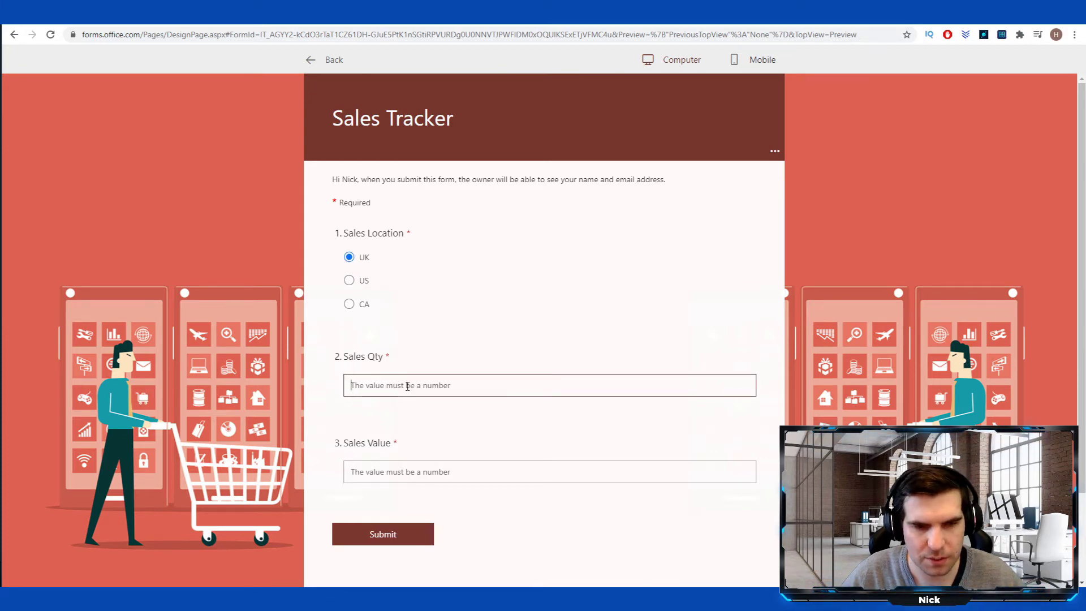
type("10")
left_click(376, 474)
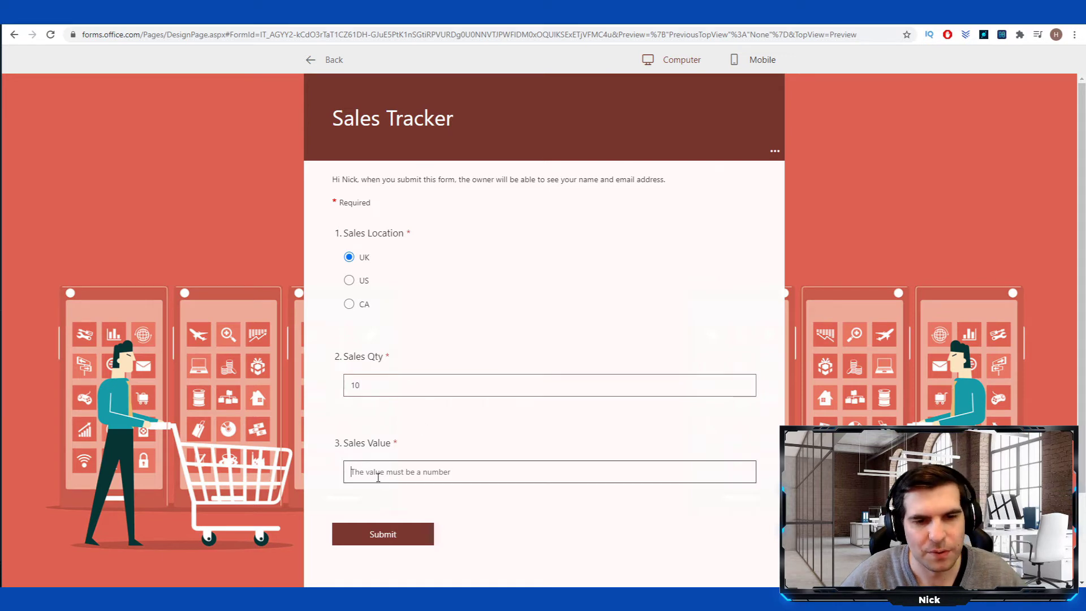
type("300")
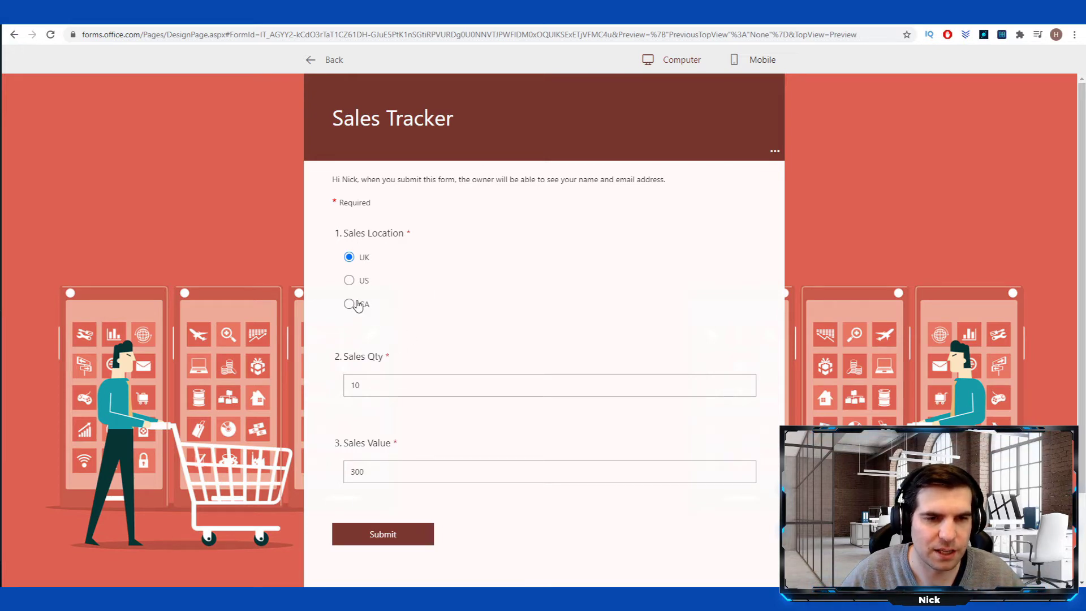
Submit the test response, then leave the preview for the form editor
left_click(380, 533)
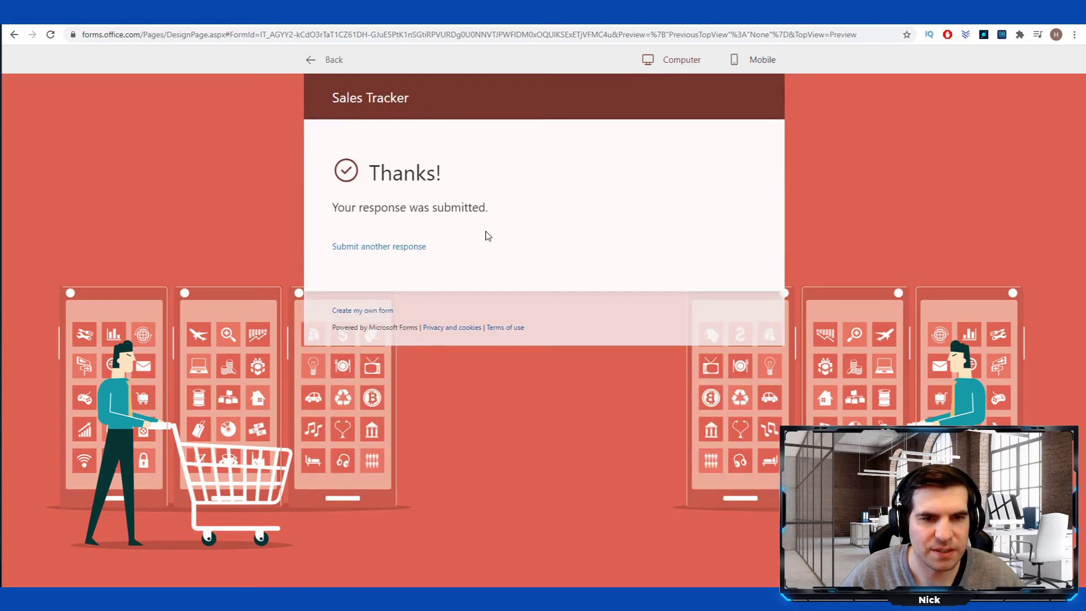
left_click(377, 249)
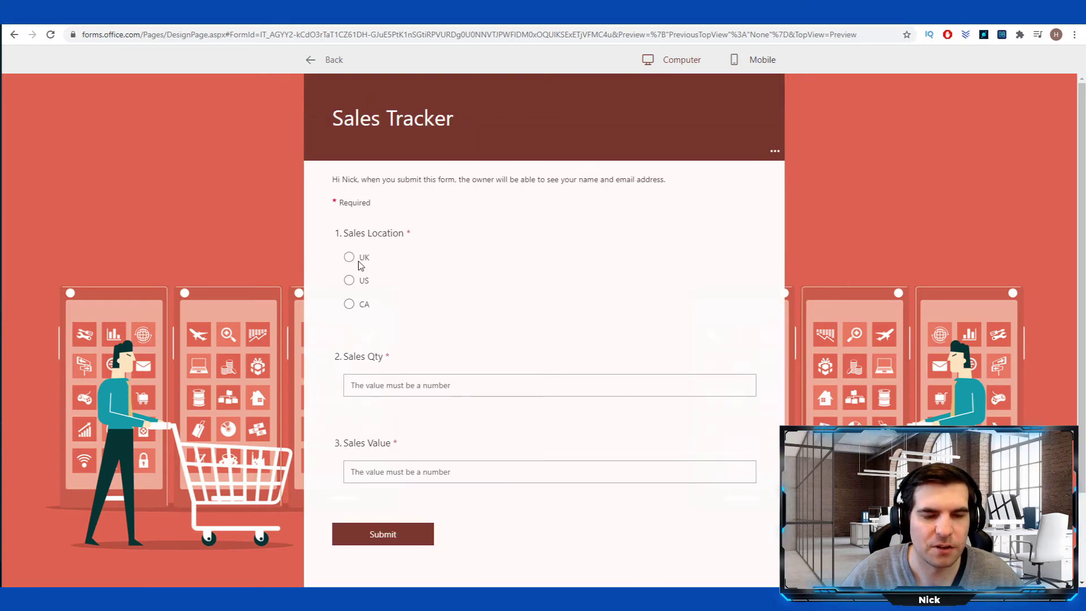
scroll(500, 367, "down", 2)
scroll(453, 404, "up", 2)
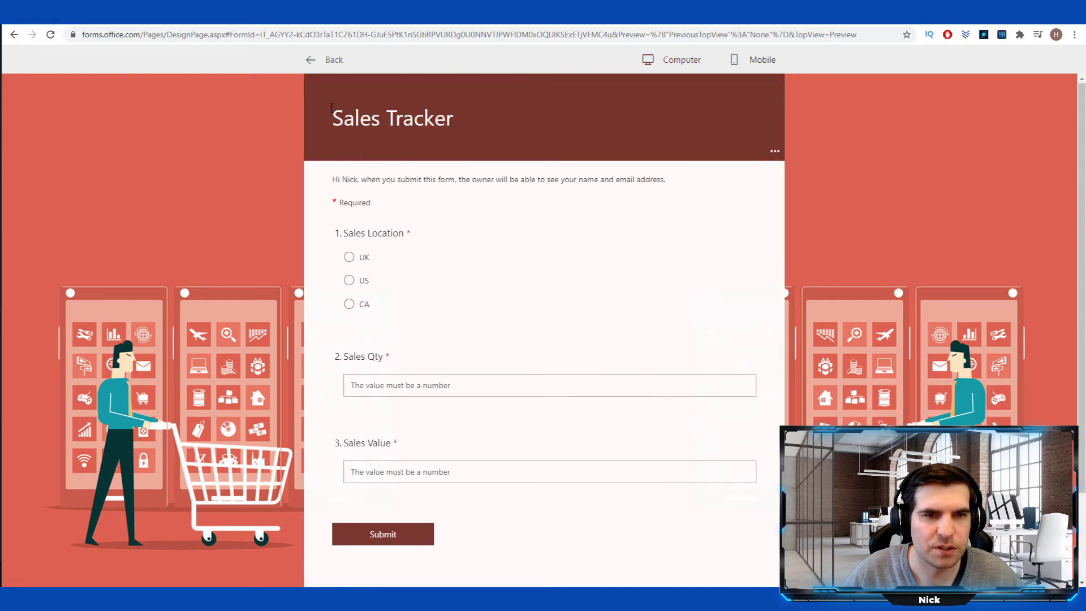
left_click(310, 62)
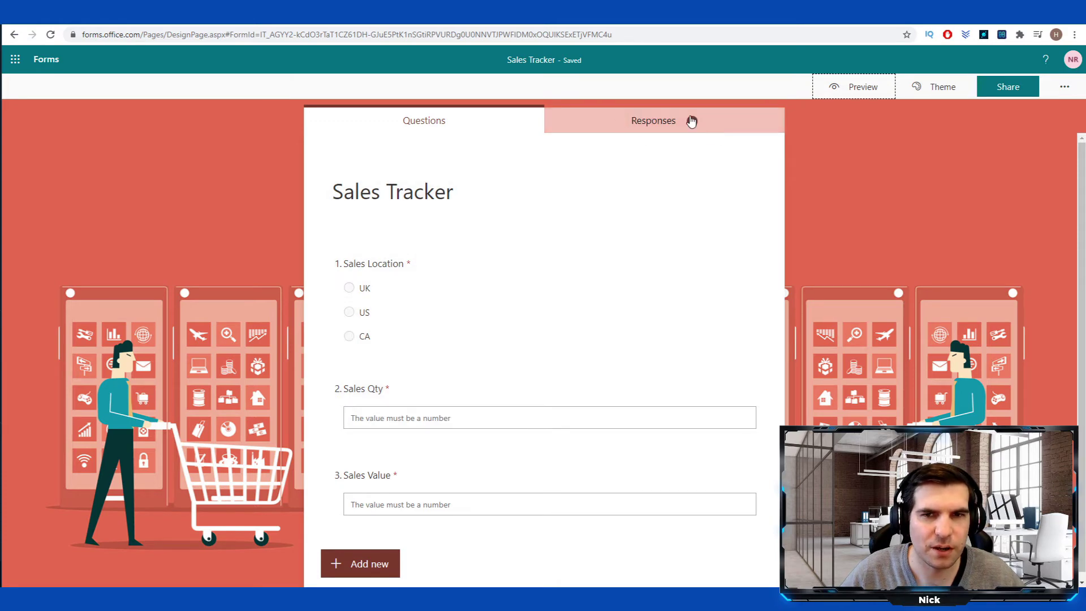
Review the Responses summary: one response, UK at 100%, quantity 10, value 300
left_click(646, 129)
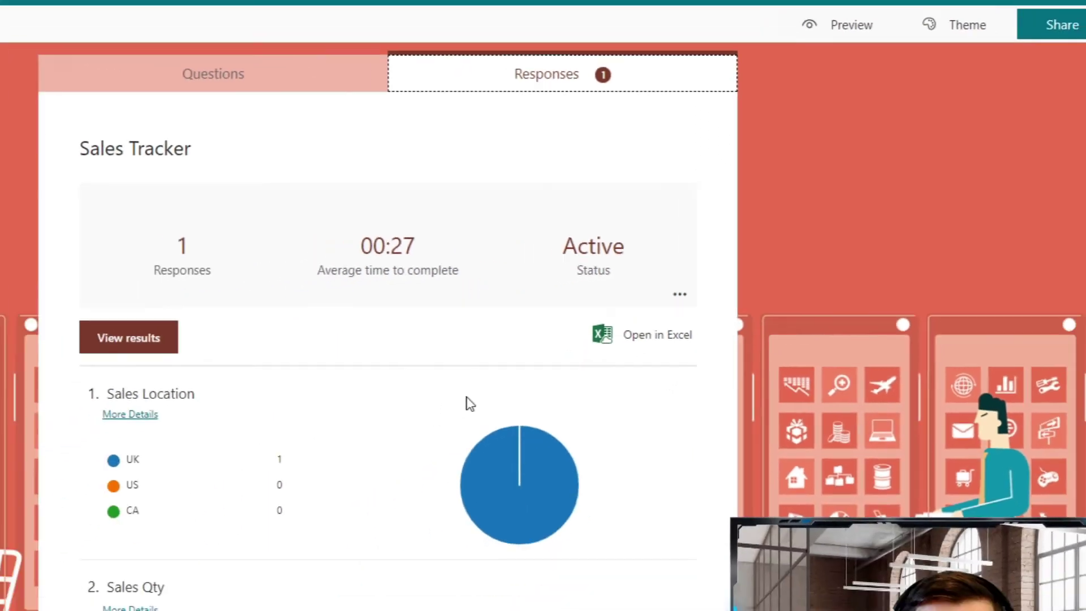
scroll(593, 357, "down", 2)
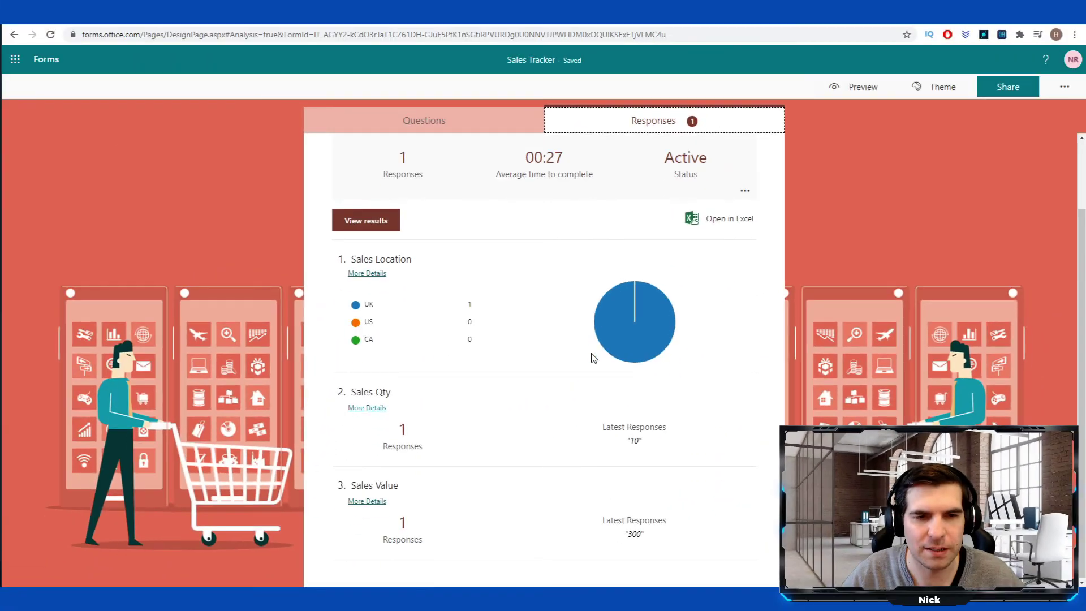
mouse_move(626, 311)
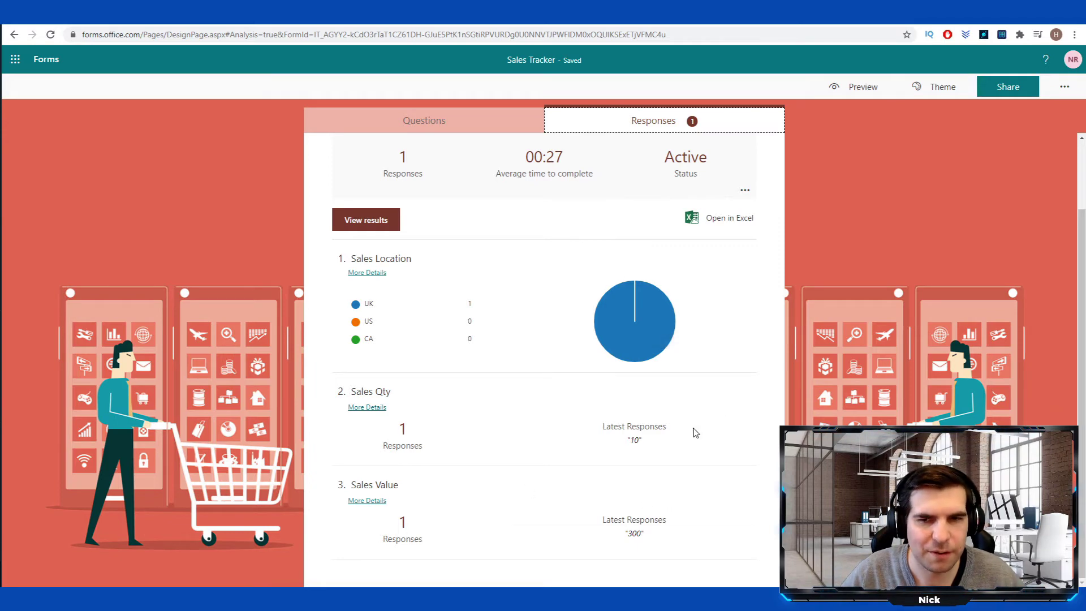
mouse_move(602, 341)
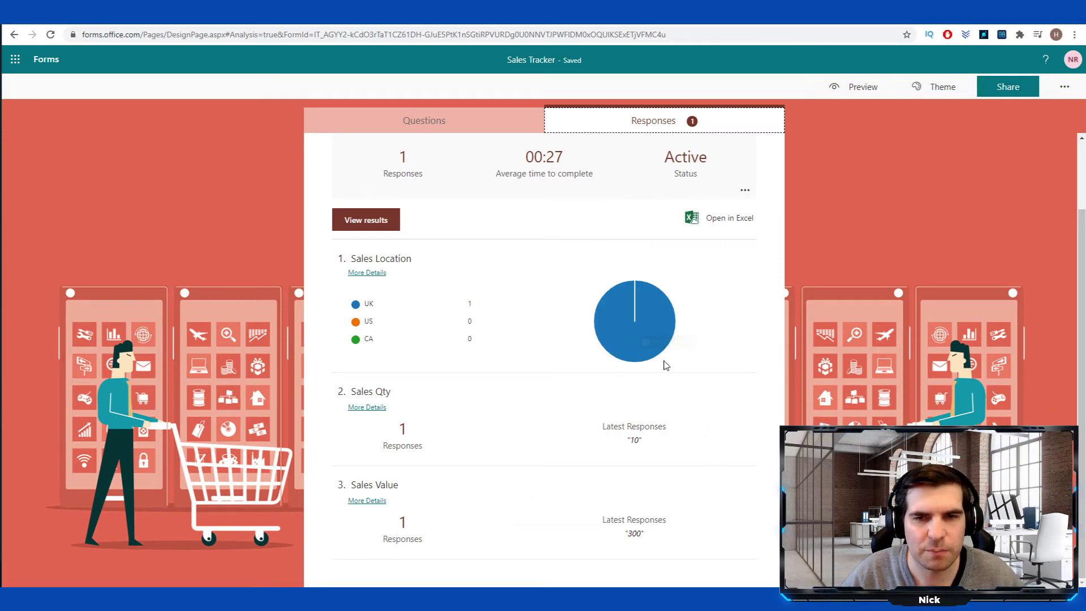
scroll(564, 328, "up", 2)
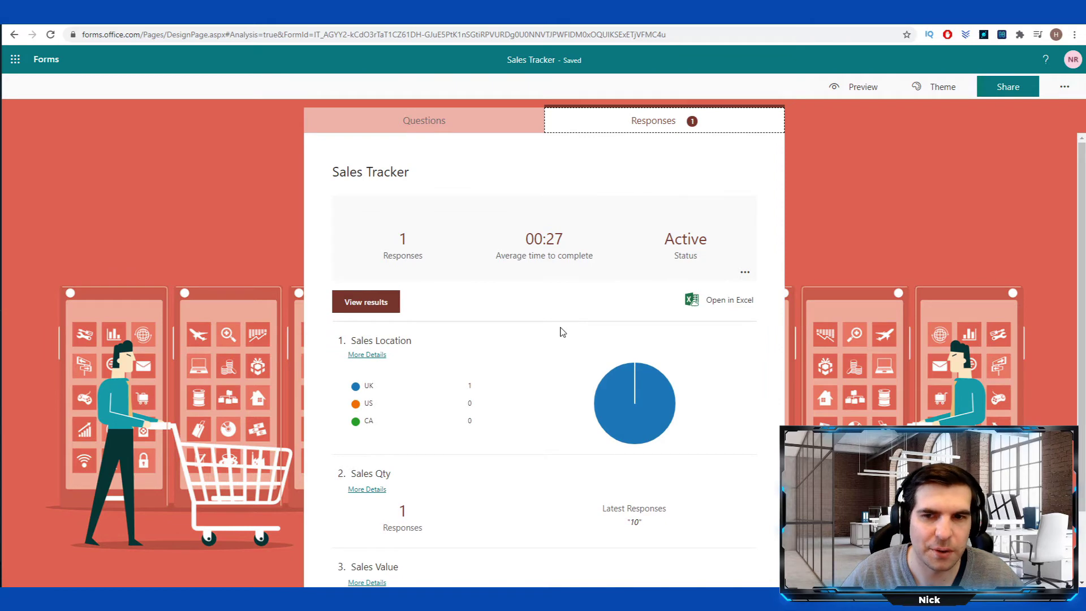
Open the form responses as an Excel workbook showing the response table with entry ID 1
left_click(729, 306)
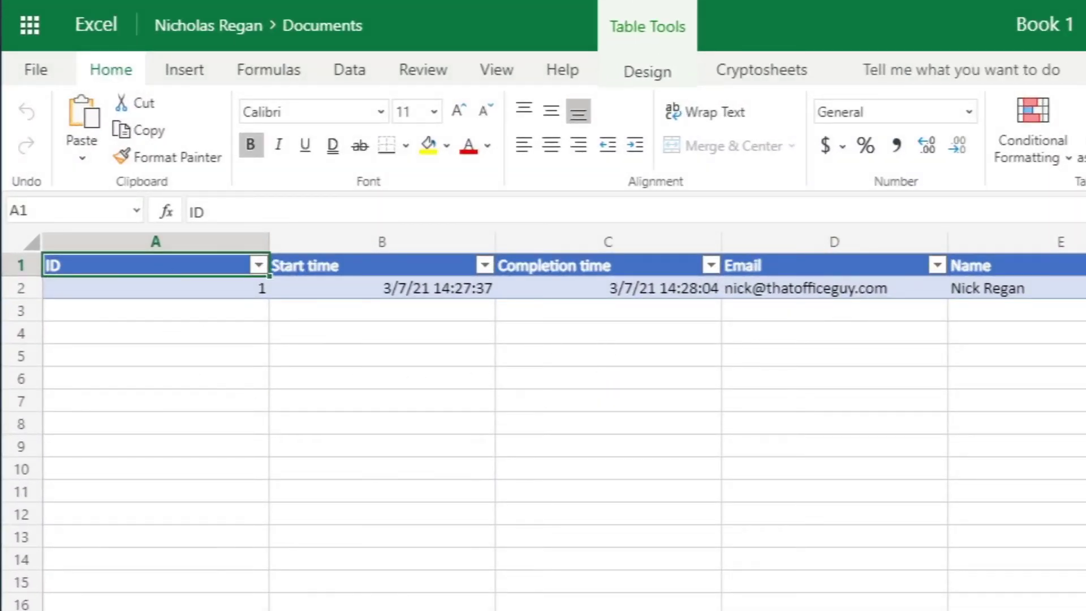
left_click(153, 294)
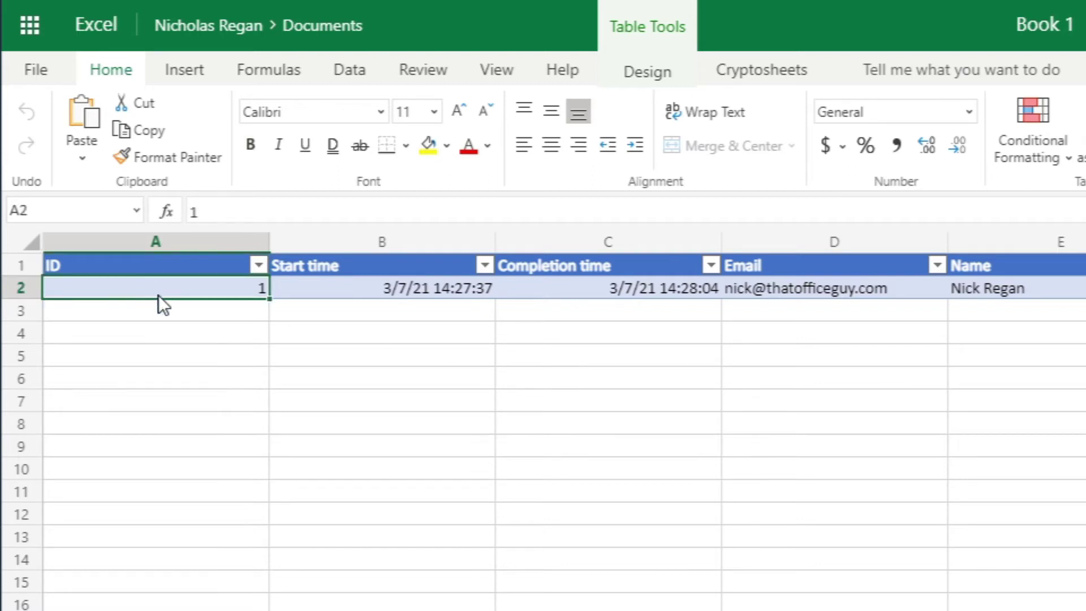
left_click(245, 354)
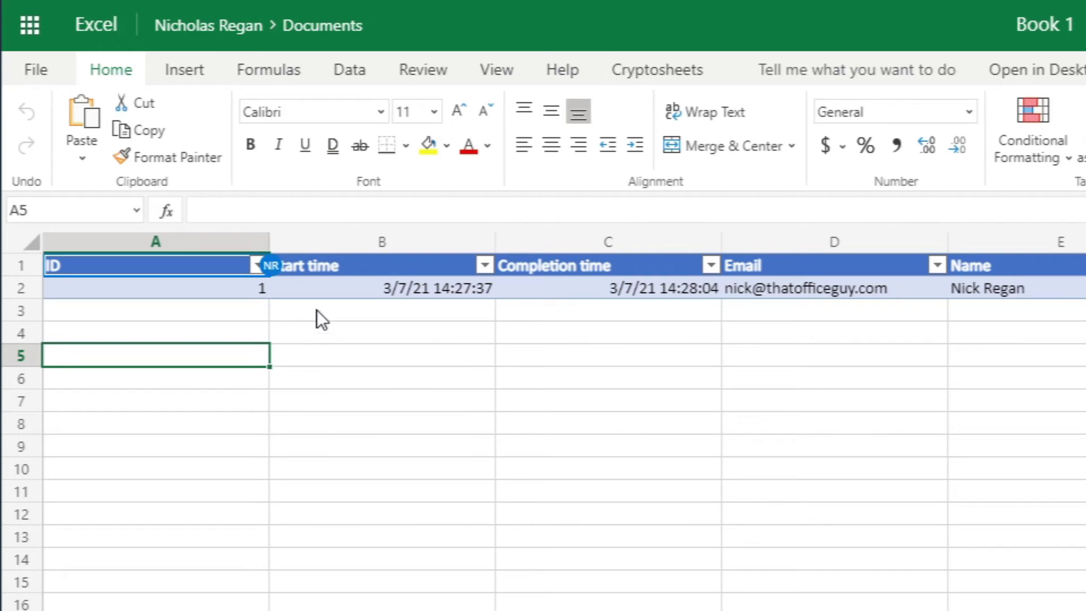
left_click(244, 312)
left_click(240, 355)
left_click(243, 421)
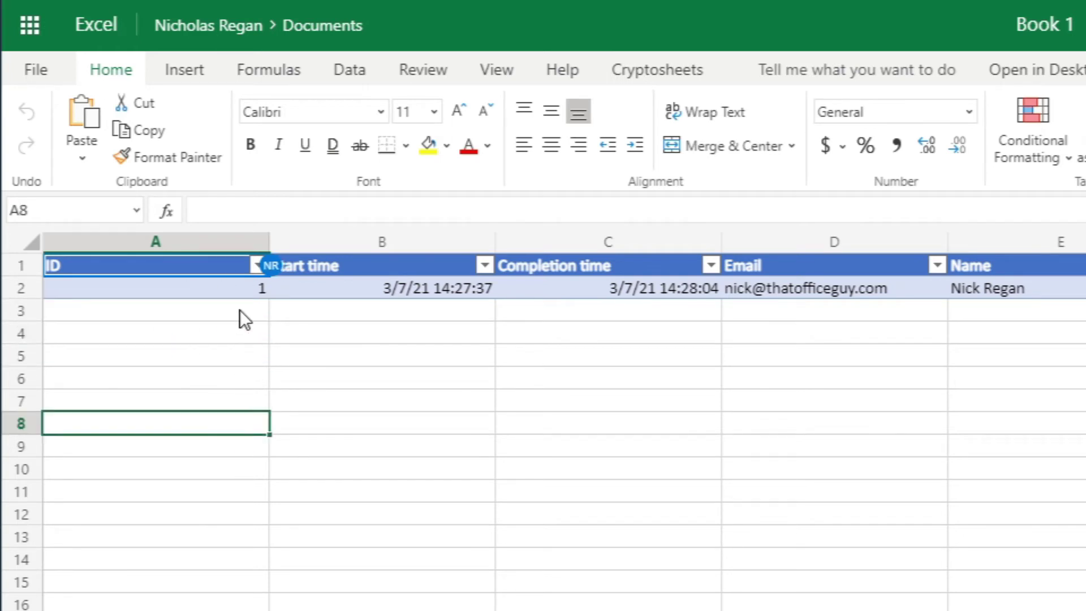
left_click_drag(239, 310, 249, 610)
left_click(422, 565)
Inspect the first response's start and completion times, respondent fields, and UK, 10, 300 answers
left_click(375, 293)
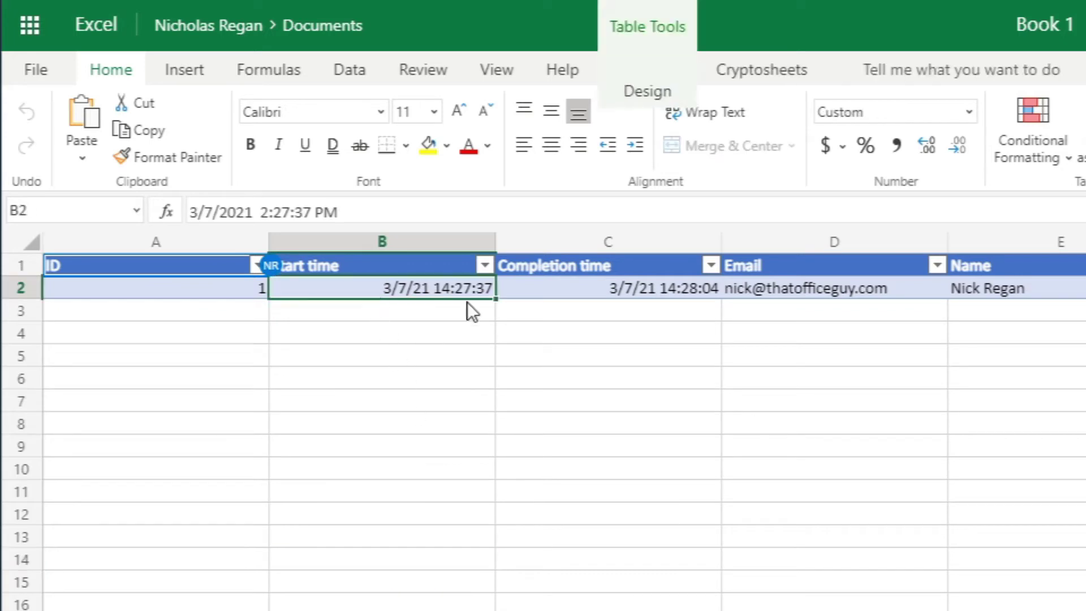
left_click(663, 293)
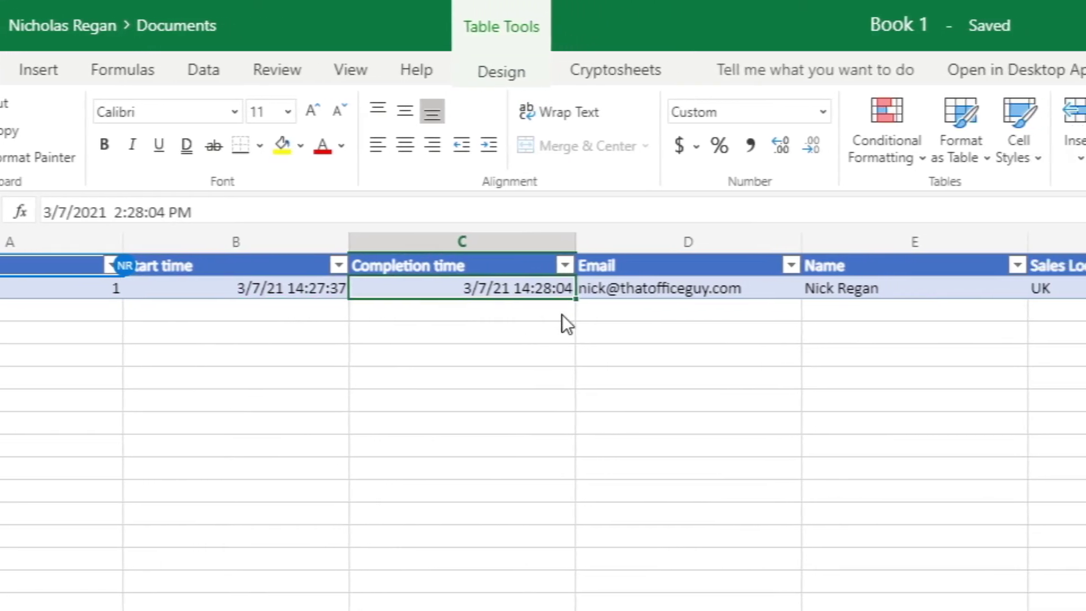
left_click(687, 290)
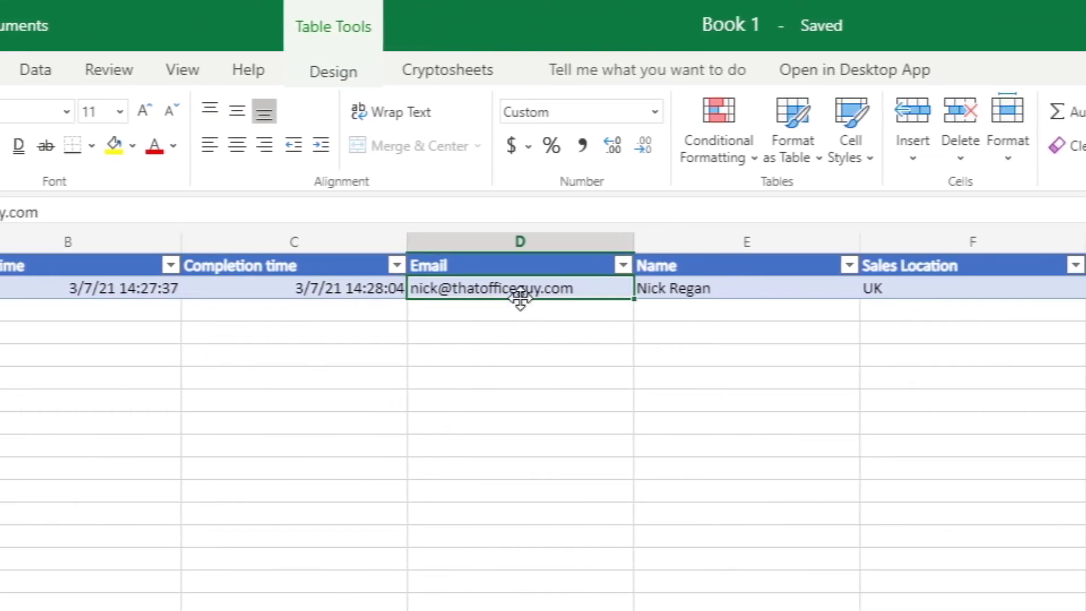
left_click(724, 291)
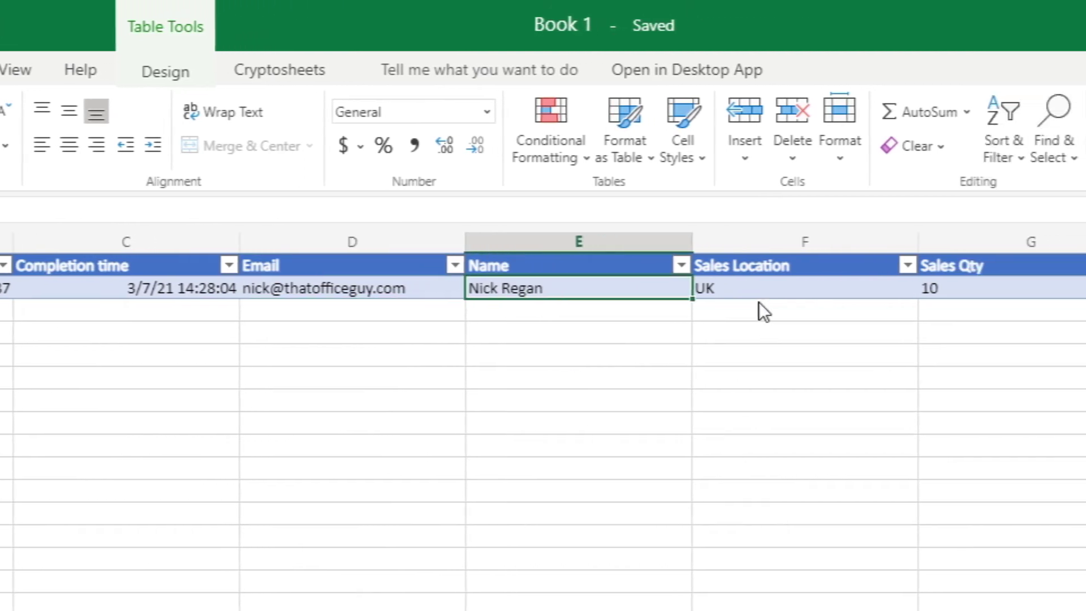
left_click_drag(763, 291, 1054, 296)
left_click(812, 377)
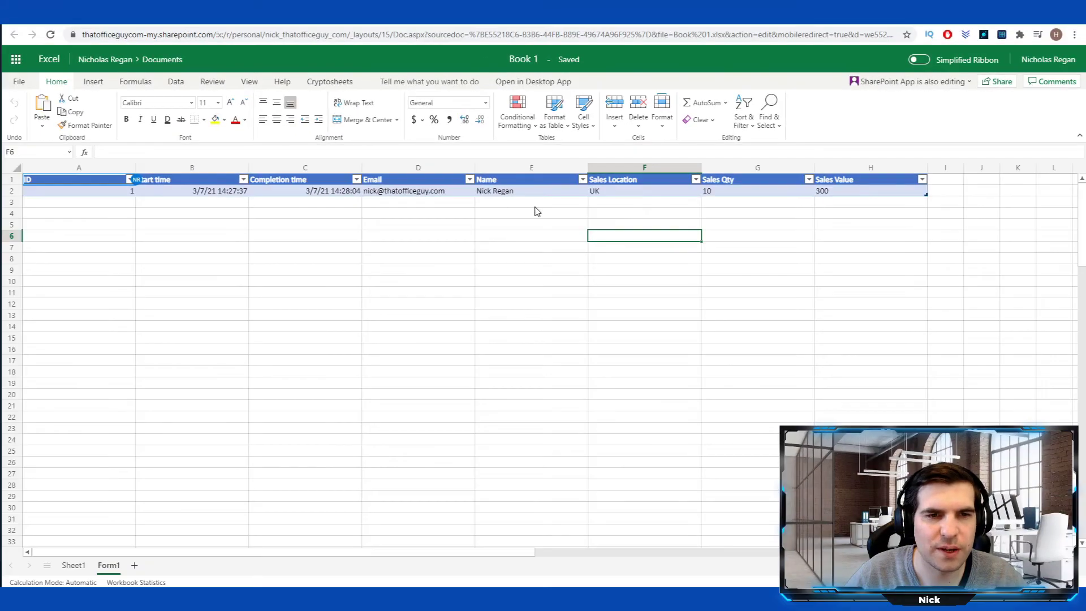
left_click_drag(536, 204, 104, 211)
left_click(281, 308)
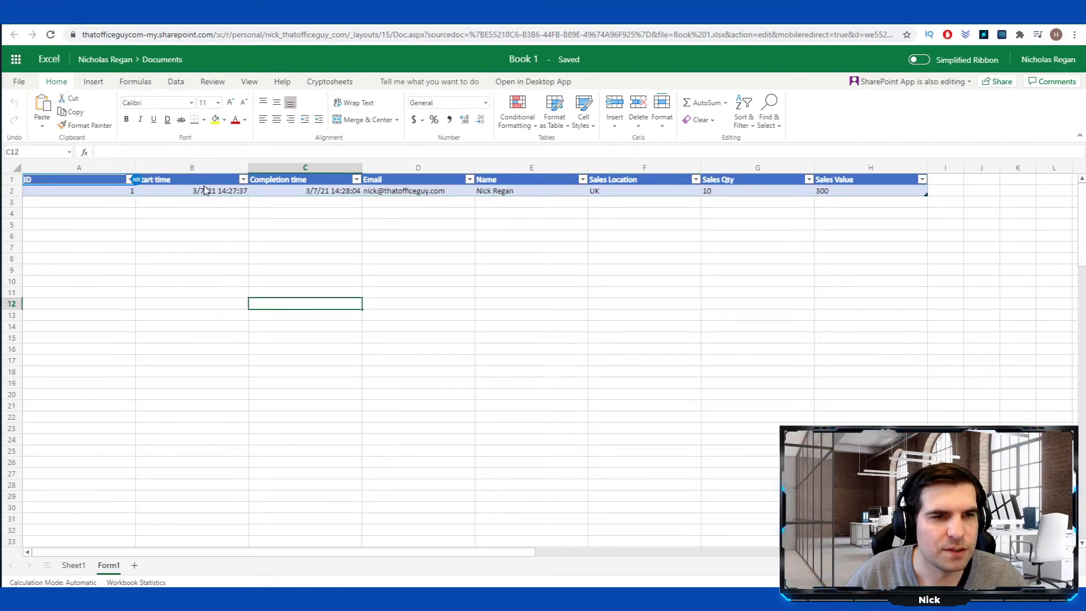
Review row 2 again: timestamps, respondent details, and the UK, 10 and 300 answers in F2:H2
mouse_move(222, 196)
left_mouse_down()
mouse_move(273, 198)
mouse_move(213, 194)
left_mouse_up()
left_click(257, 193)
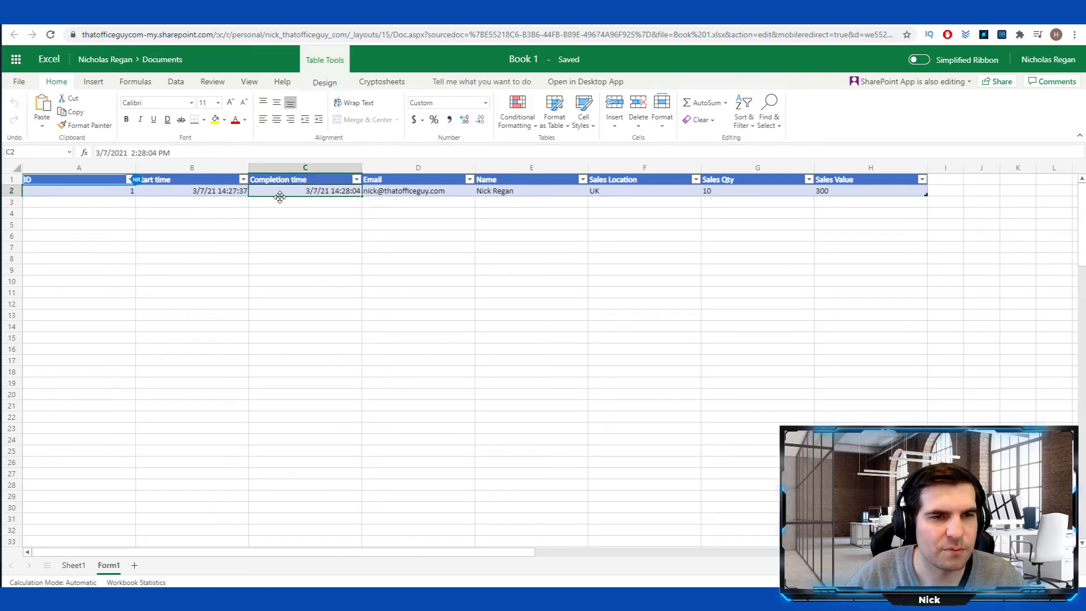
left_click(389, 194)
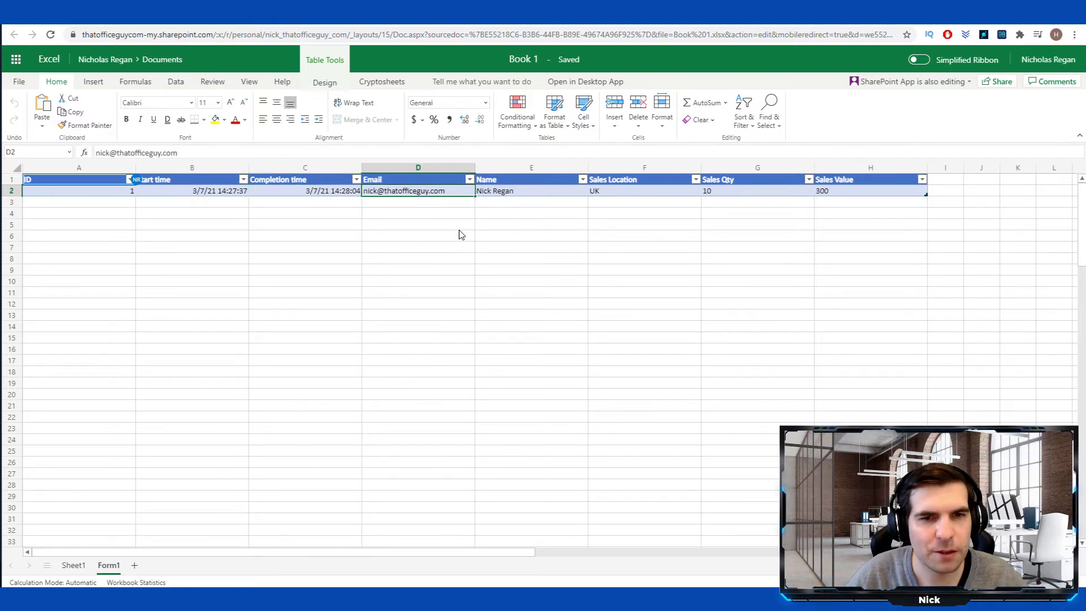
left_click(511, 195)
left_click(531, 218)
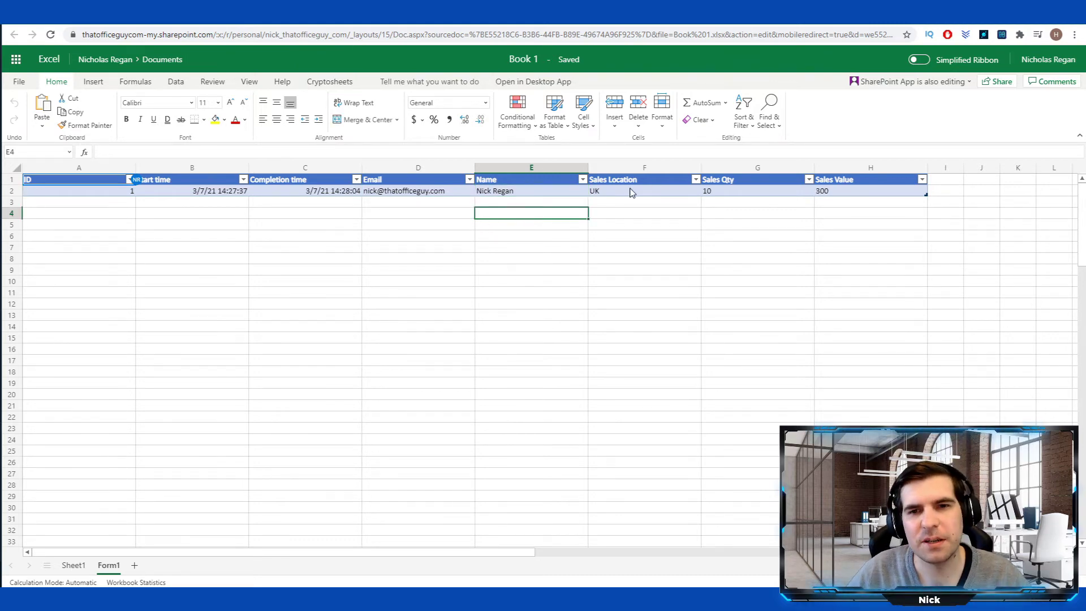
left_click_drag(632, 193, 885, 194)
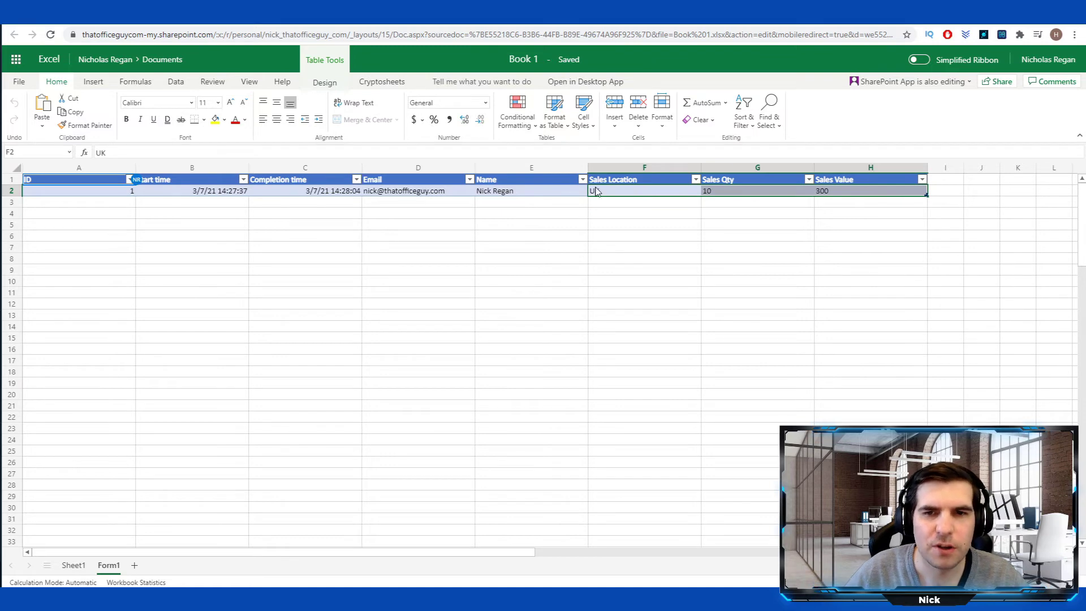
left_click(663, 250)
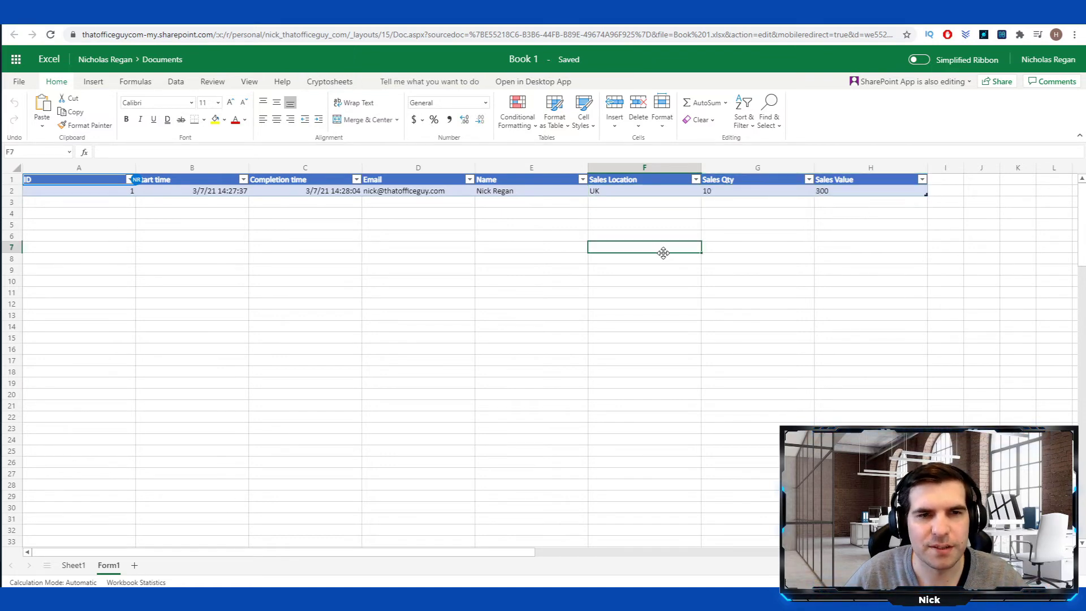
left_click(223, 191)
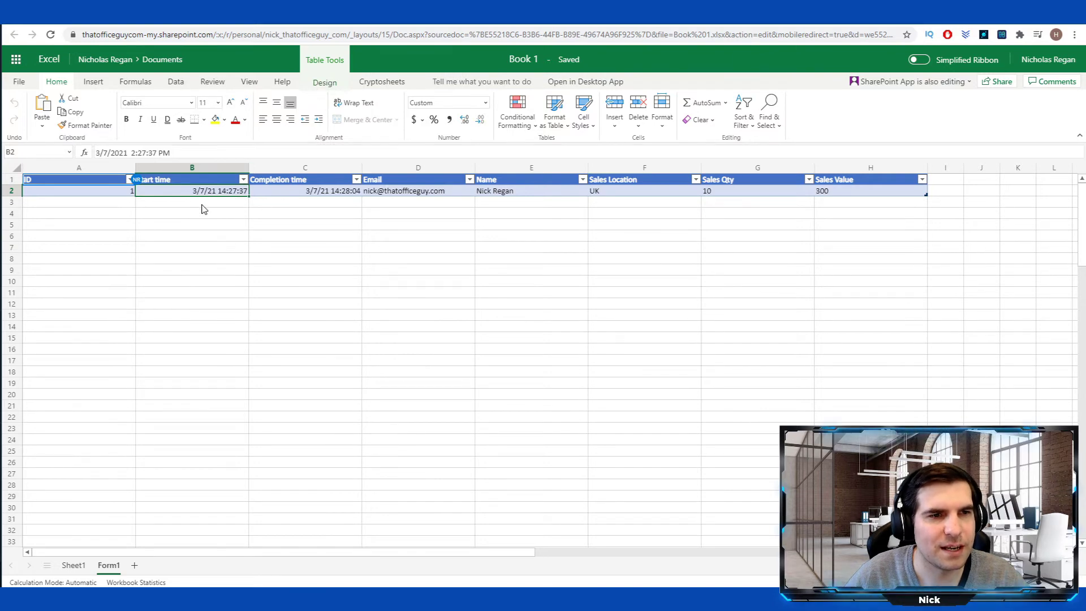
left_click(95, 205)
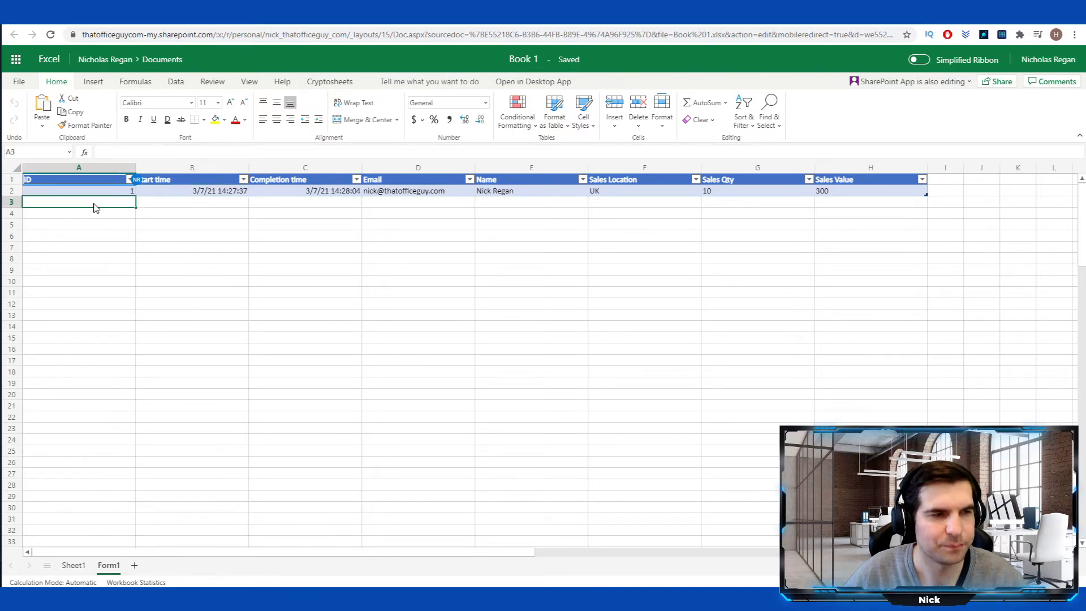
left_click(83, 569)
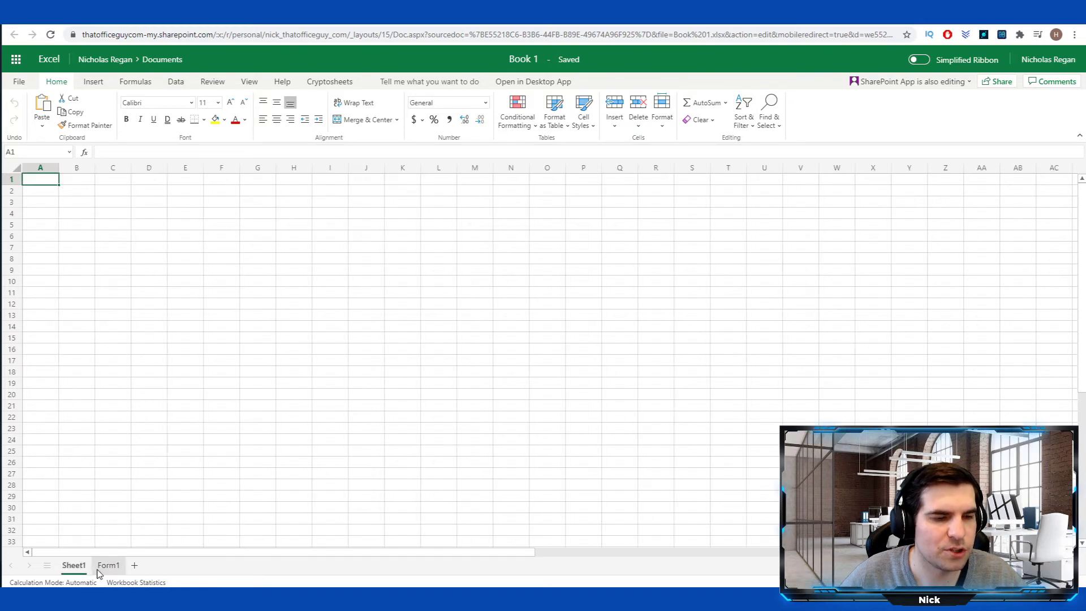
left_click(101, 568)
left_click(187, 283)
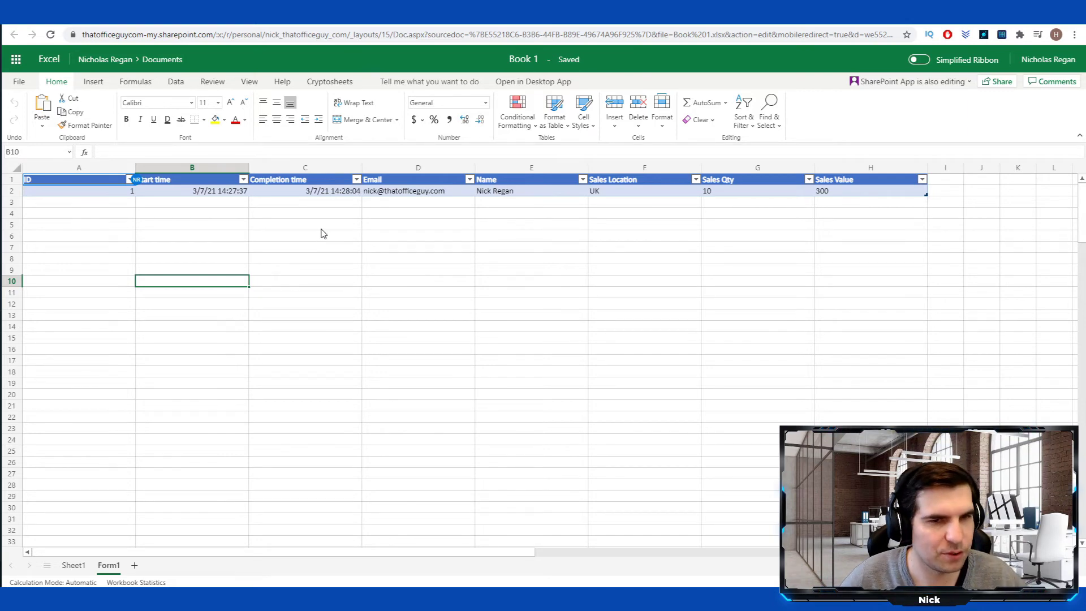
left_click(364, 225)
left_click(288, 213)
left_click(390, 214)
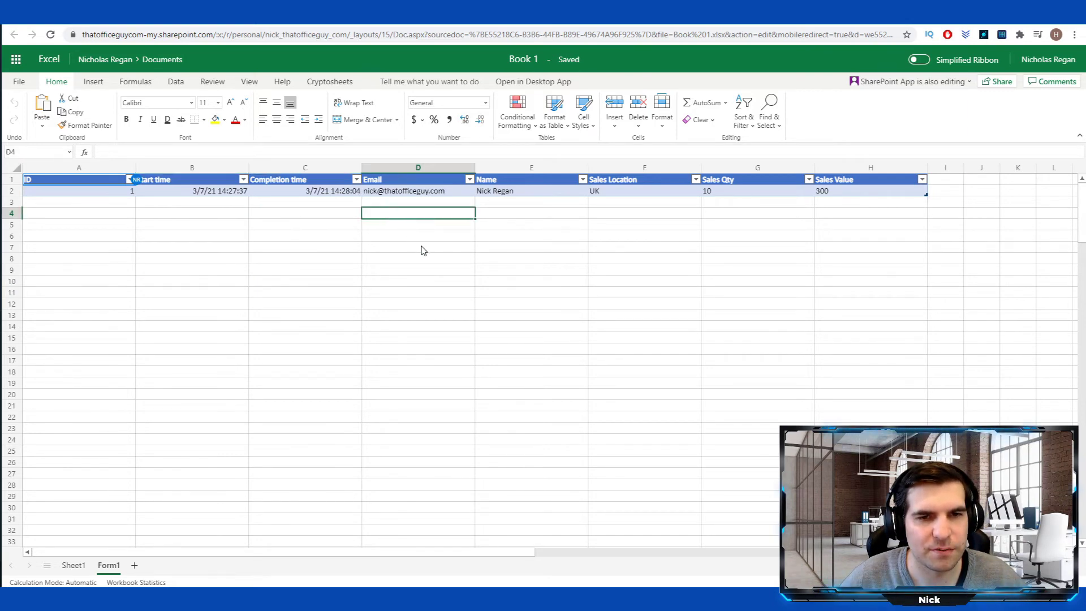
left_click(420, 247)
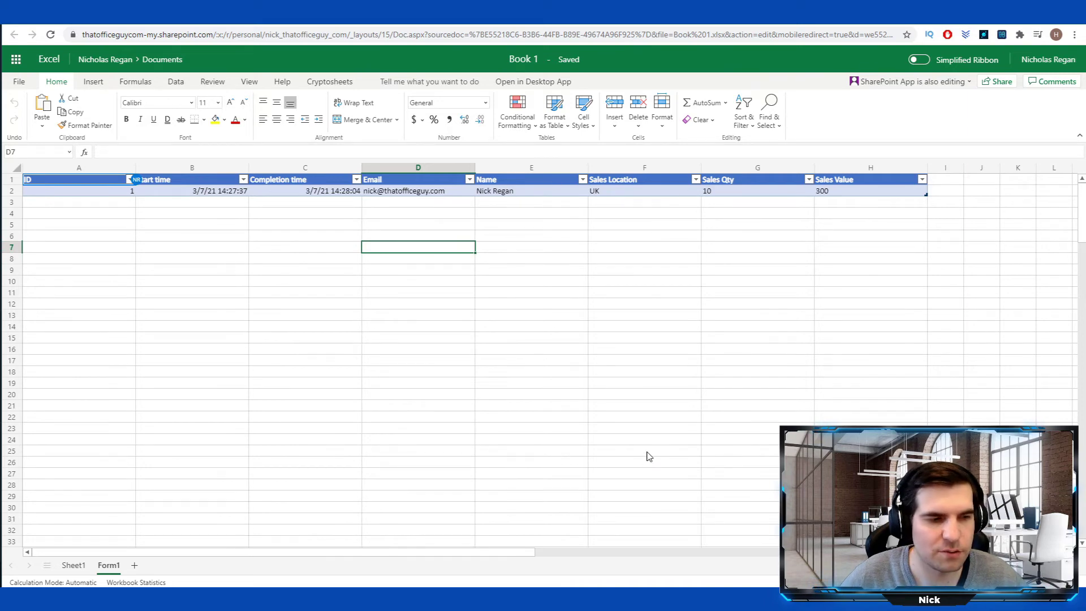
left_click(970, 193)
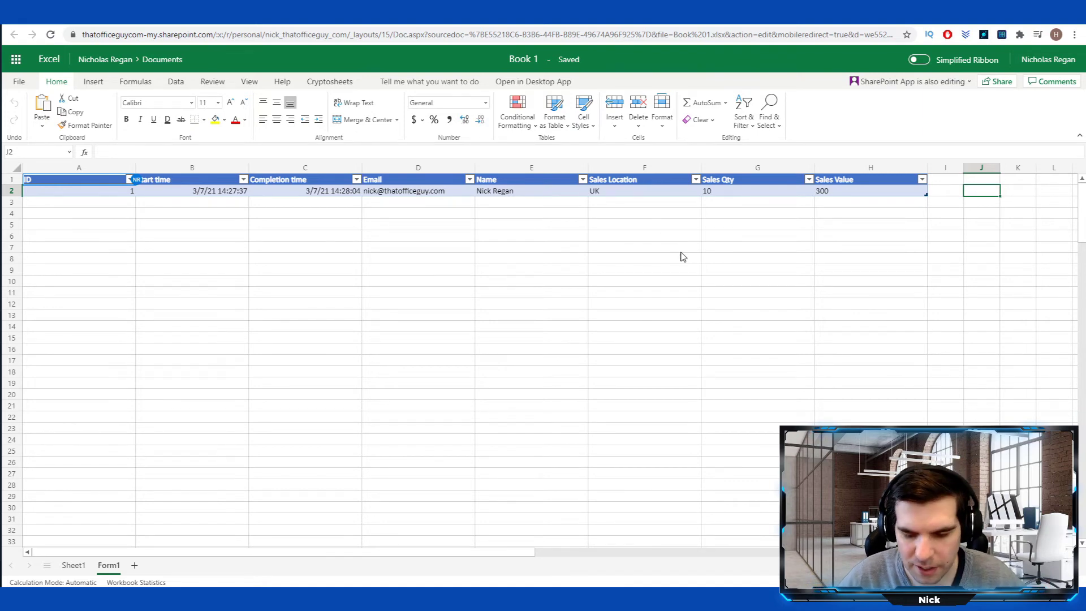
type("=")
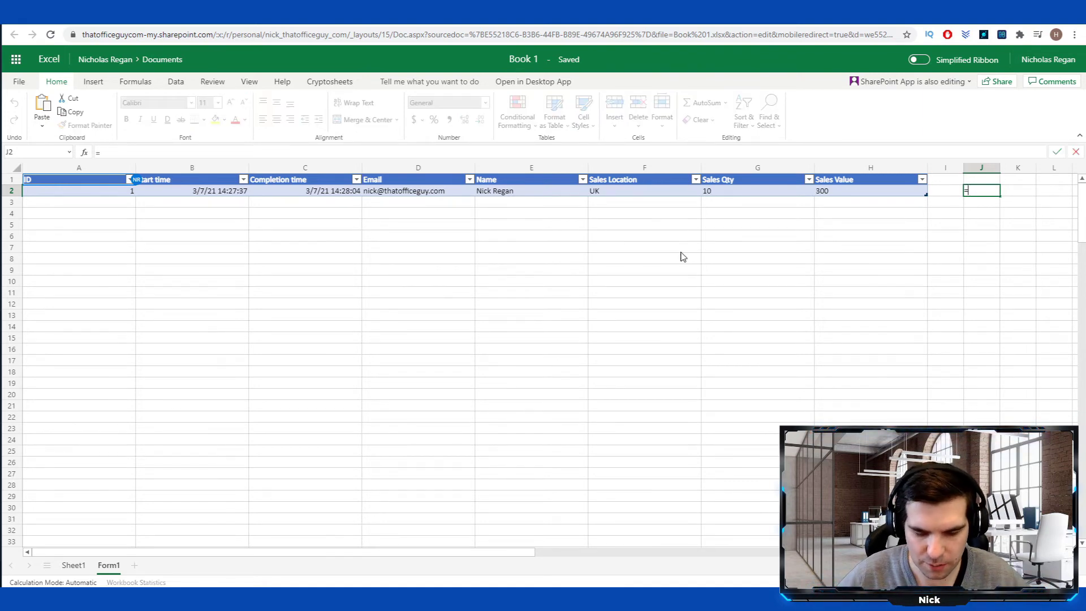
type("sumi")
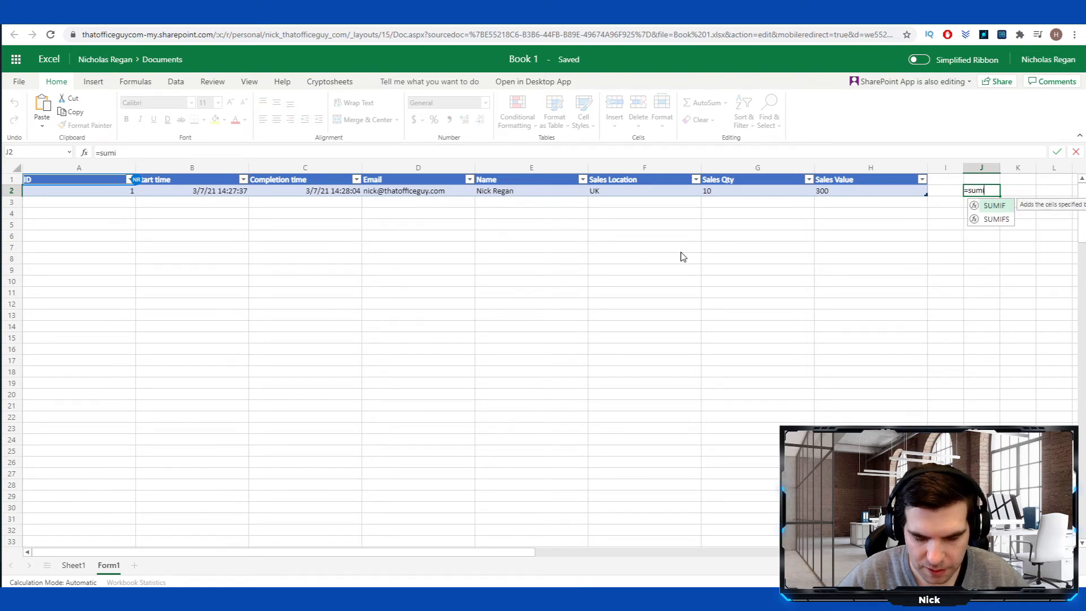
type("fs")
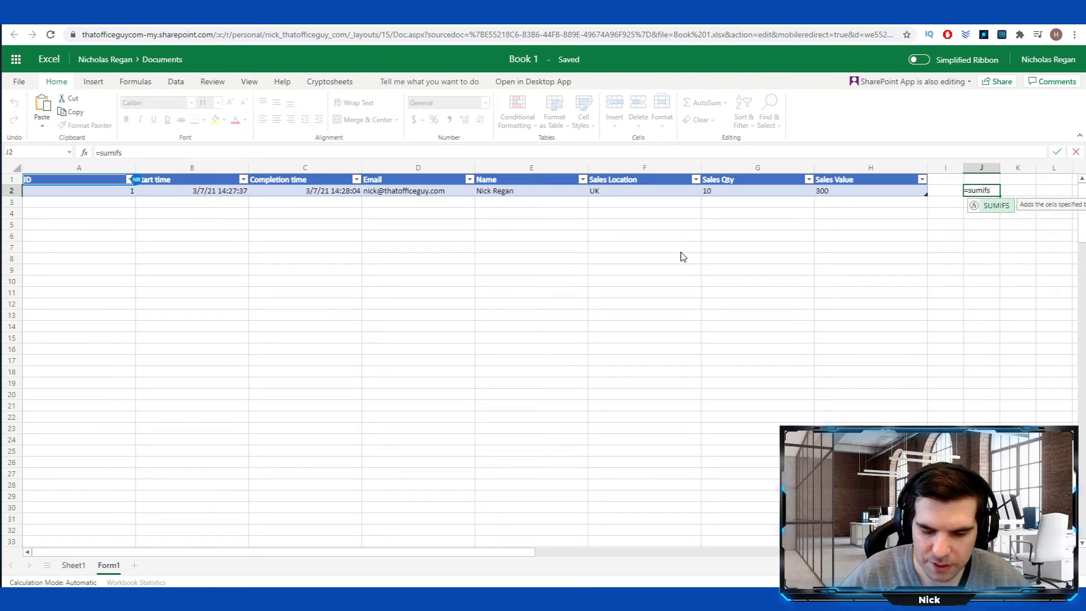
type("(")
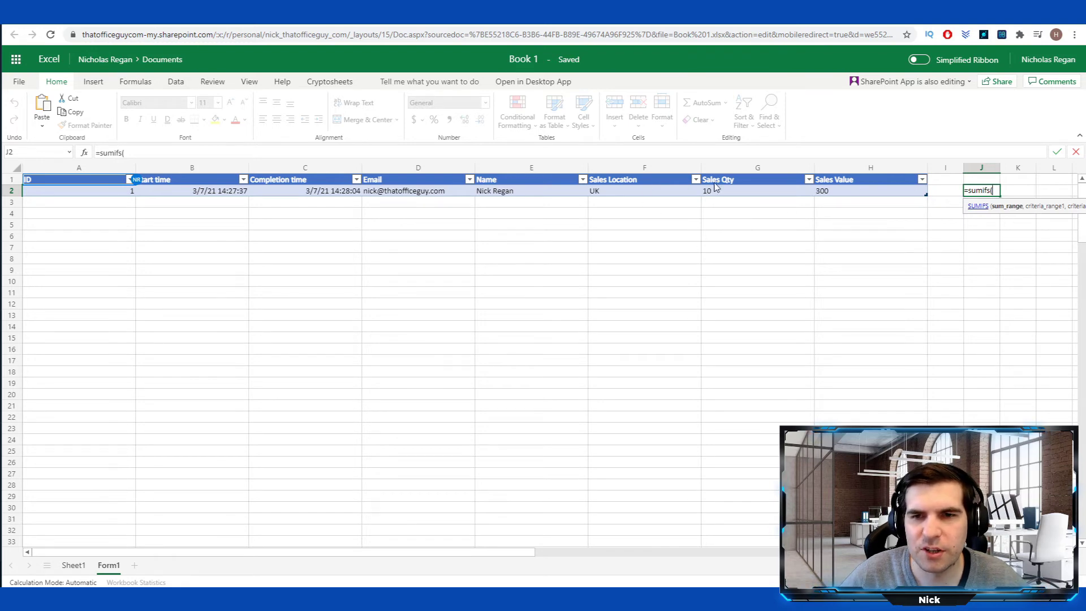
left_click(842, 185)
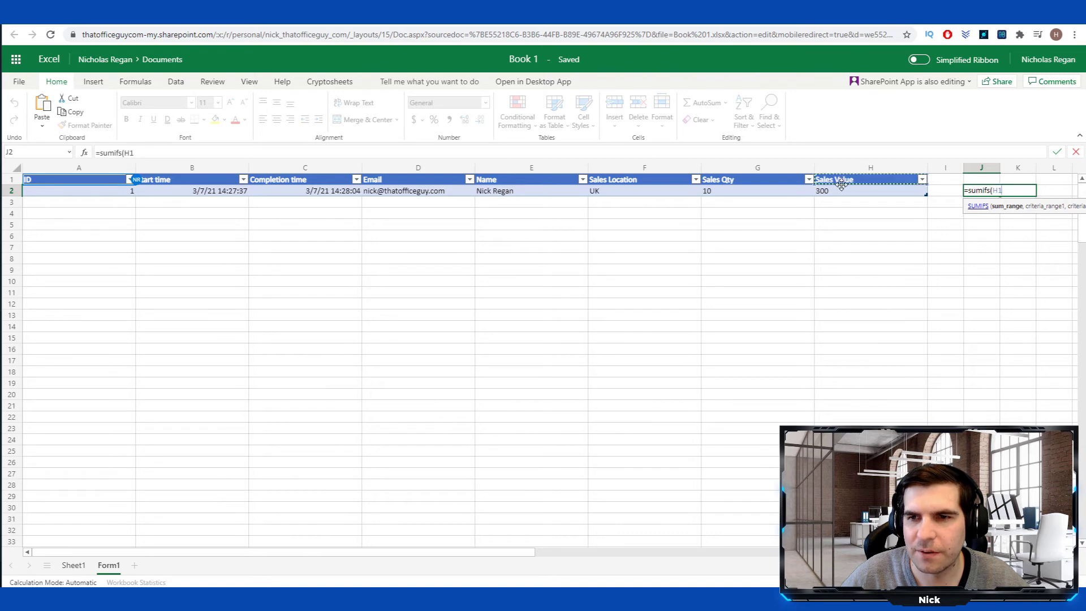
mouse_move(842, 185)
left_mouse_down()
mouse_move(840, 194)
mouse_move(841, 170)
mouse_move(848, 194)
left_mouse_up()
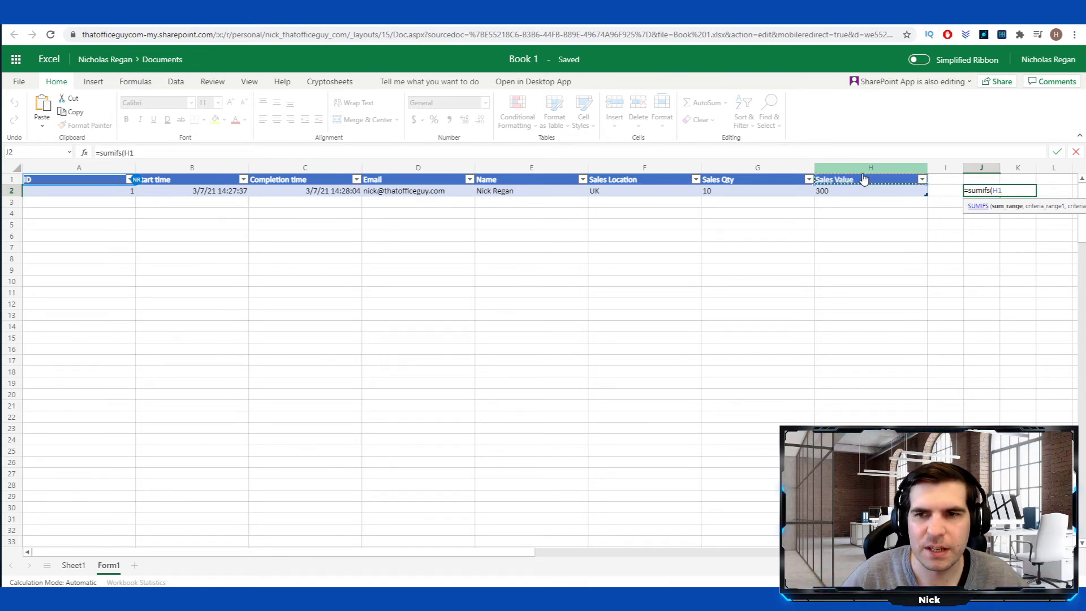
left_click(866, 170)
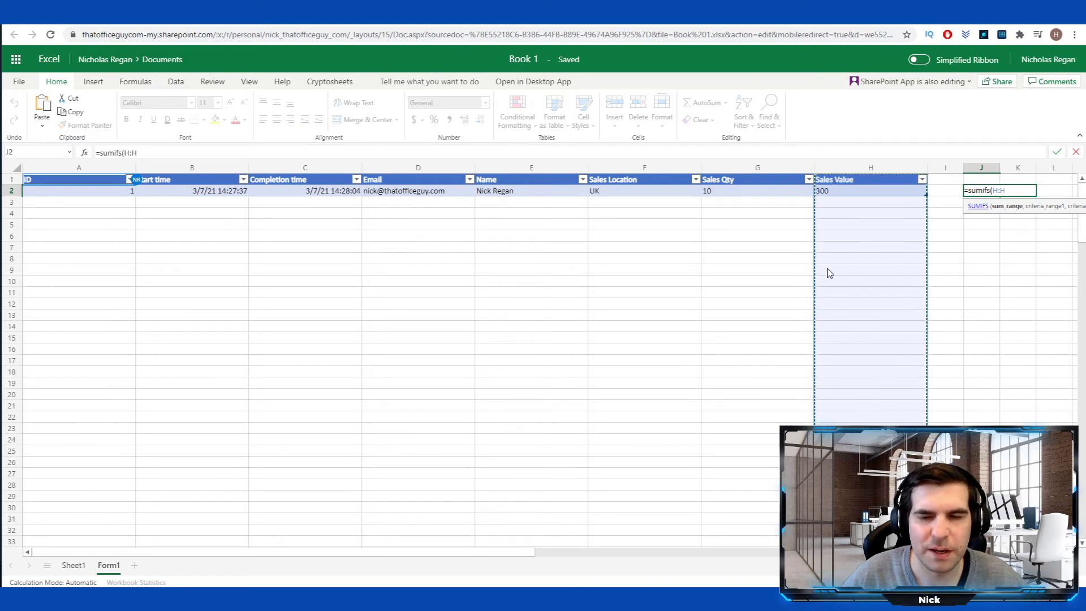
type(",")
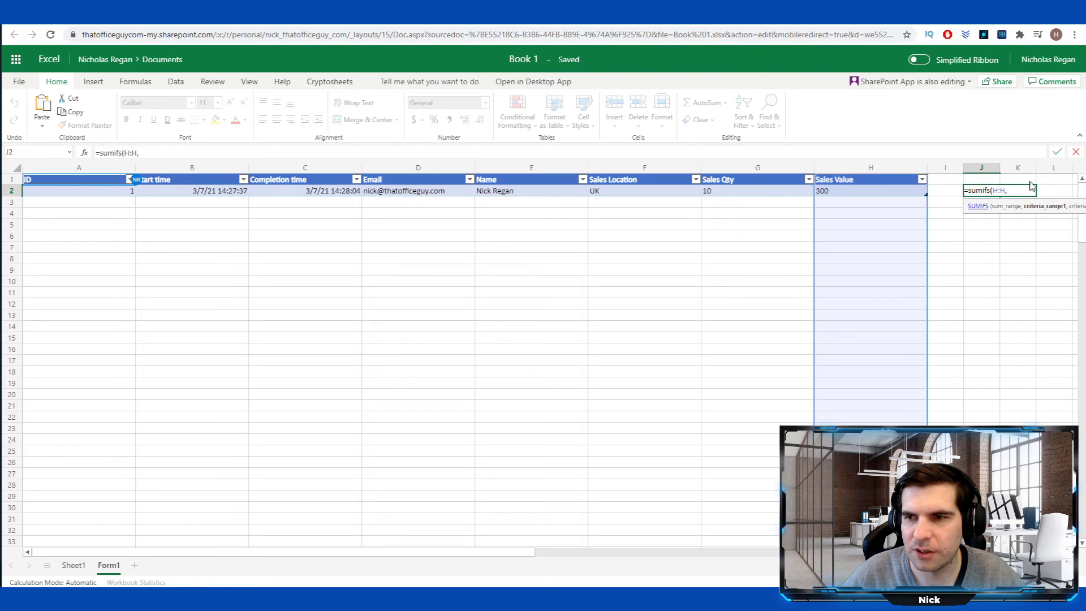
left_click(616, 172)
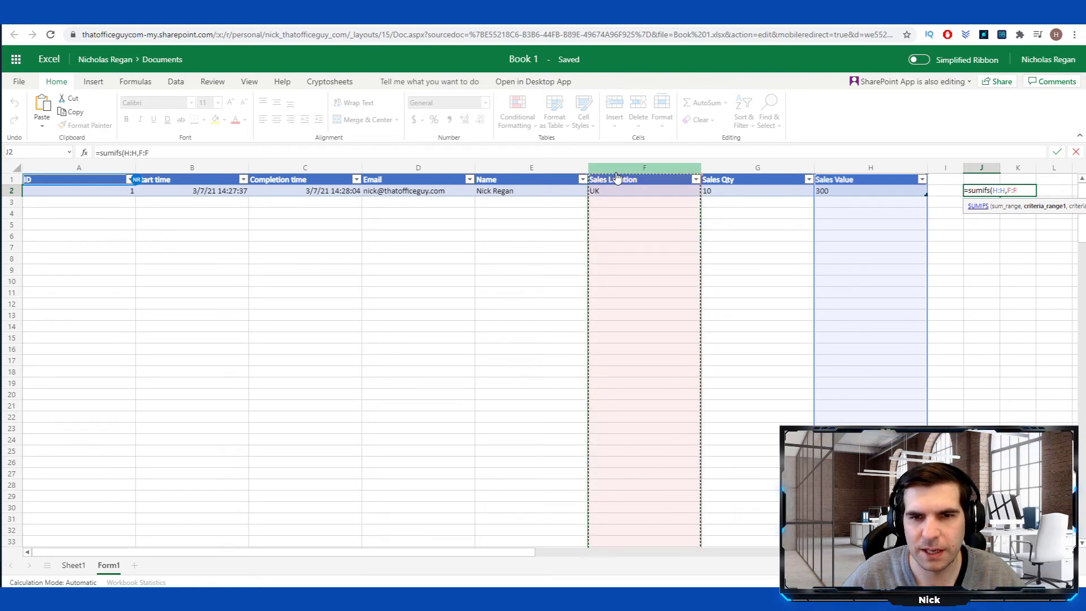
type(",\"U")
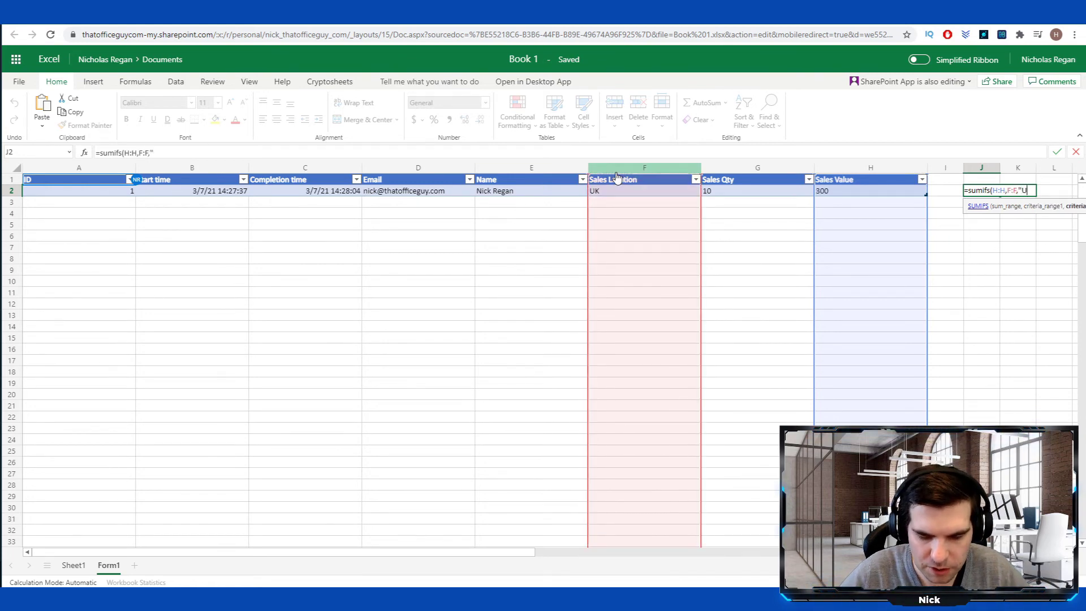
type("K\"")
key("Return")
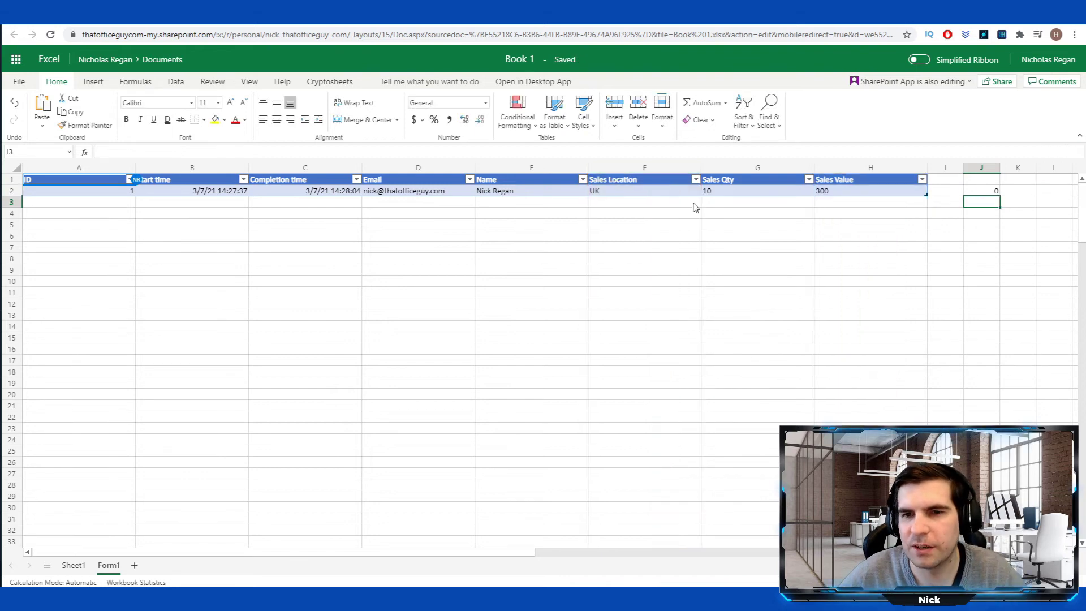
left_click(987, 192)
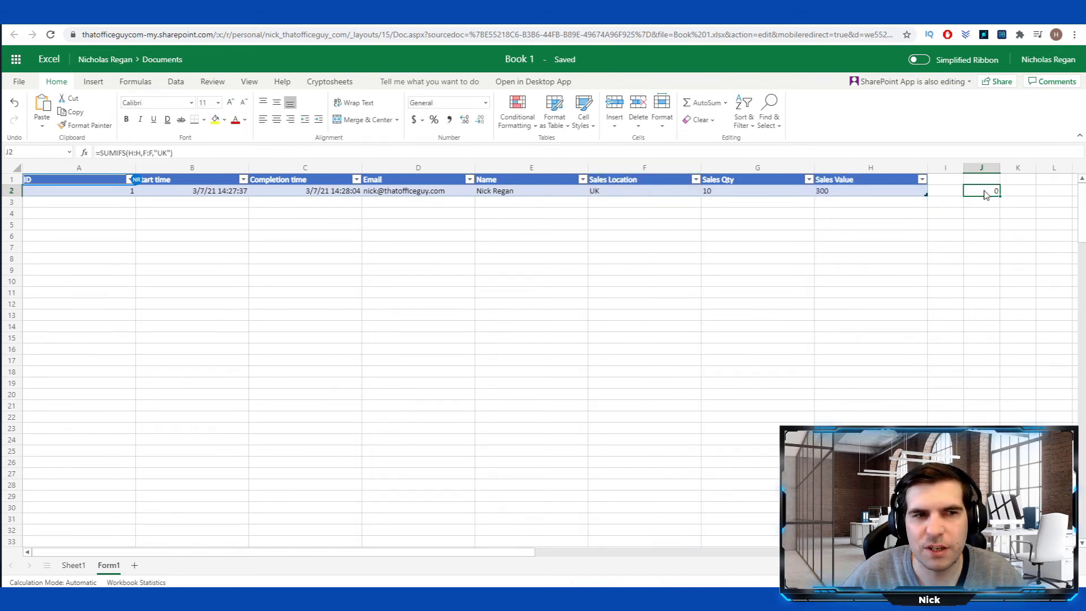
left_click(157, 153)
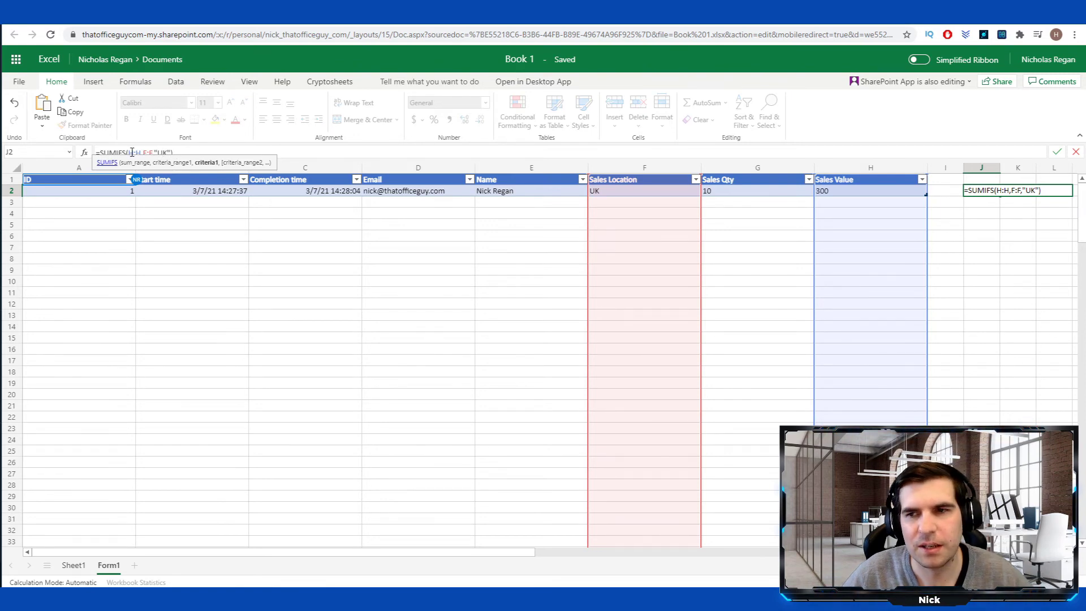
key("Escape")
key("Delete")
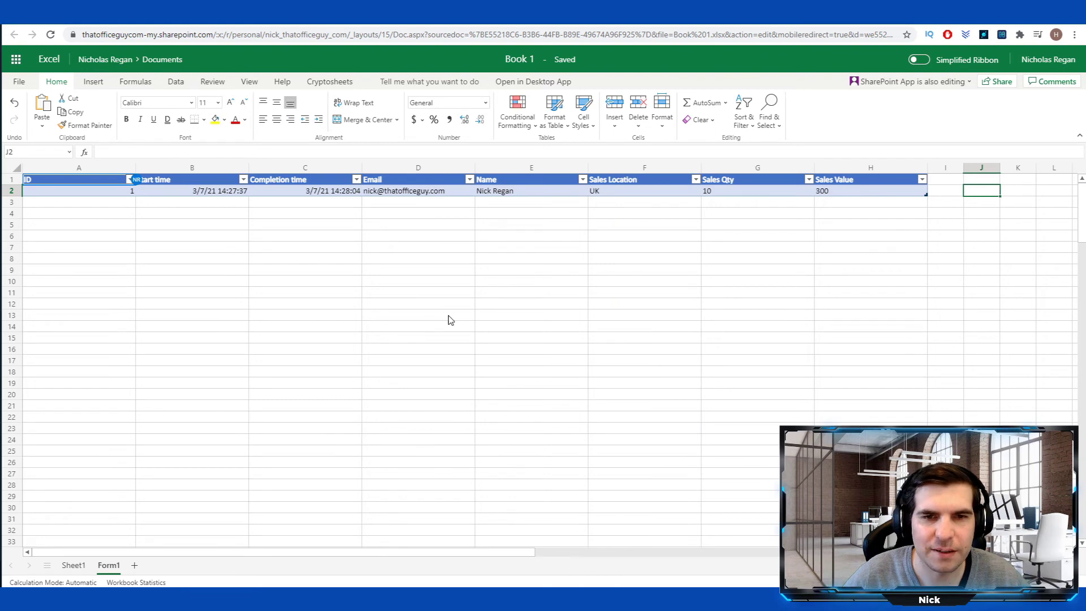
Open Book 1 in the Excel desktop app, allowing the browser to launch Excel
left_click(628, 249)
left_click(604, 194)
left_click(643, 213)
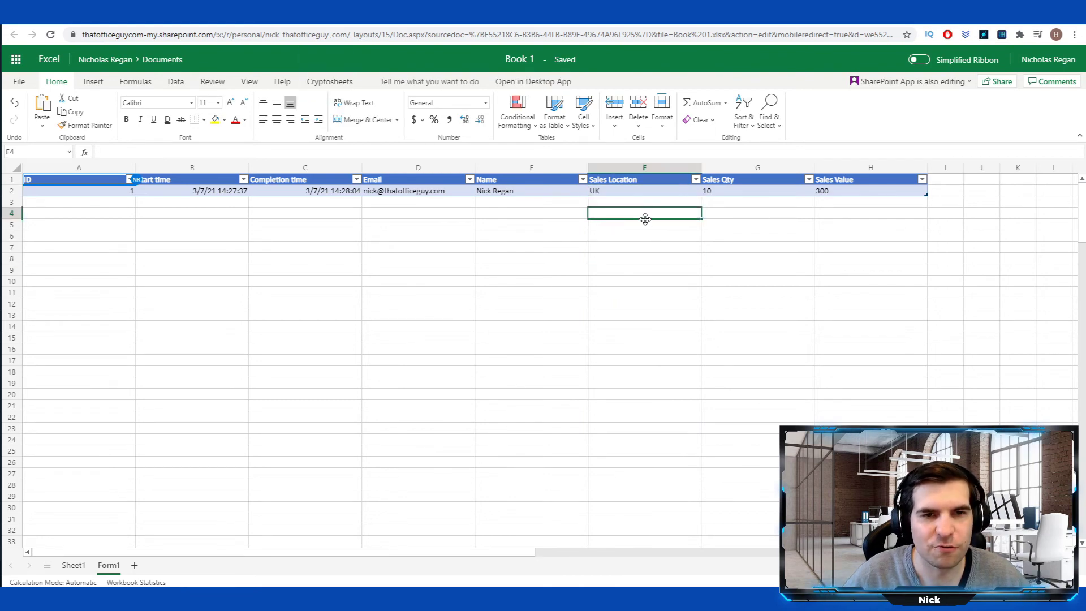
left_click(727, 219)
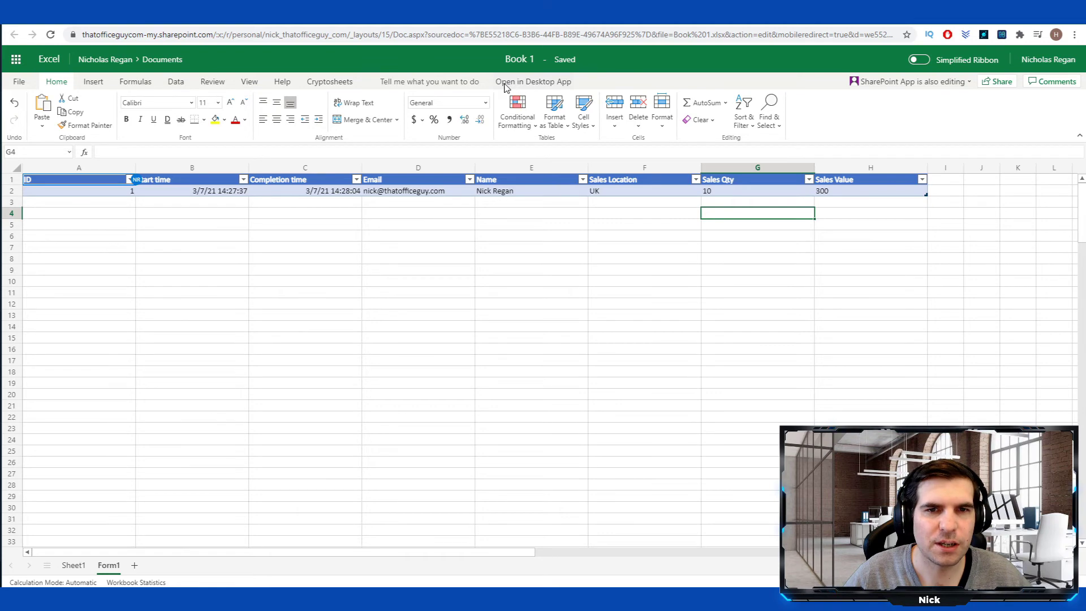
left_click(534, 82)
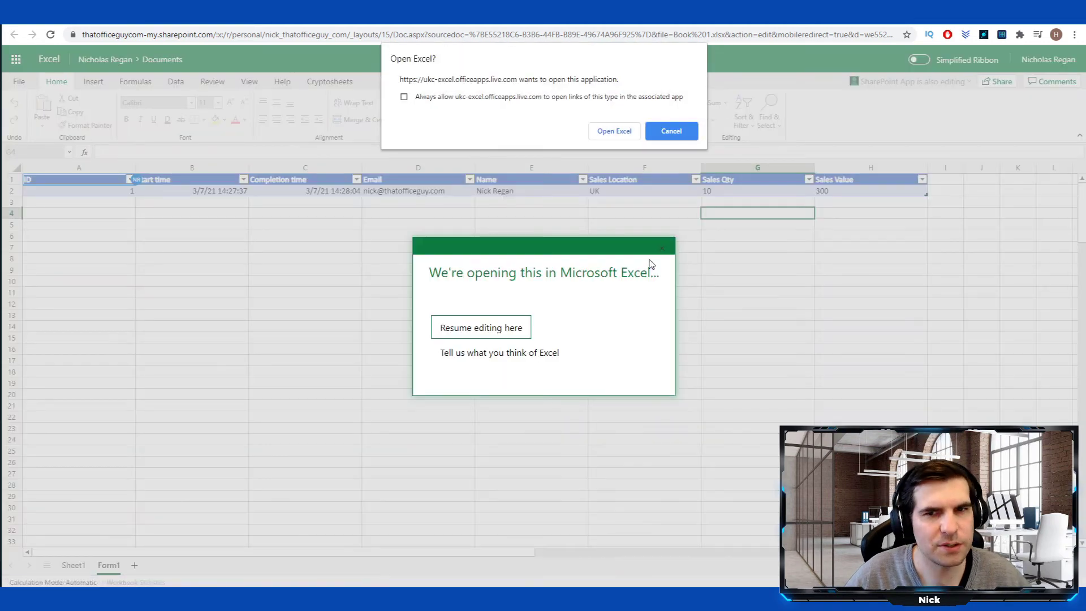
left_click(615, 131)
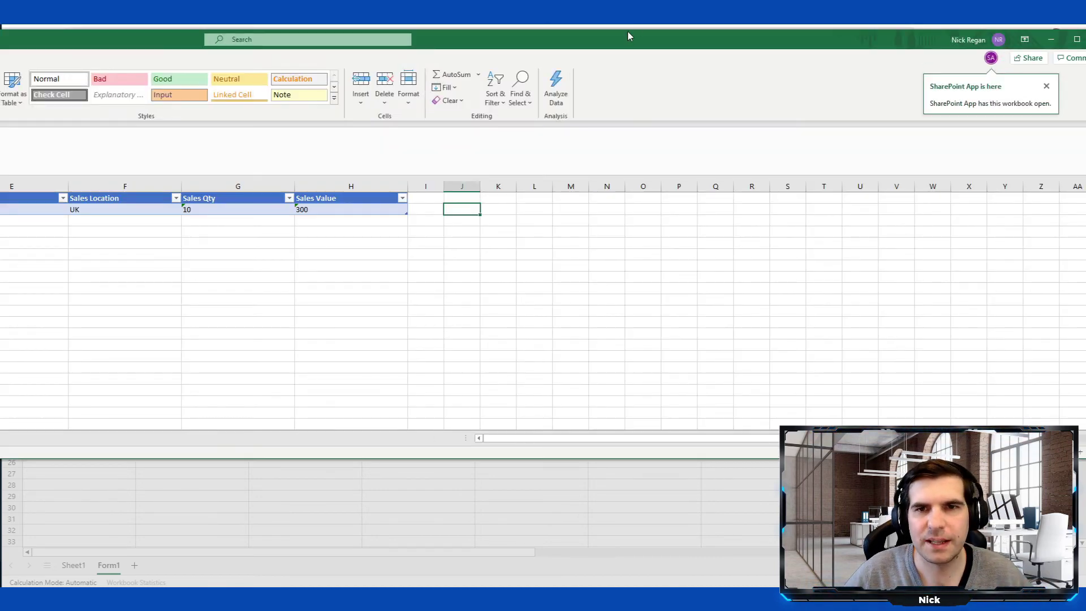
In J2, enter =SUMIFS summing the Sales Value column where Sales Location equals "UK"
double_click(699, 35)
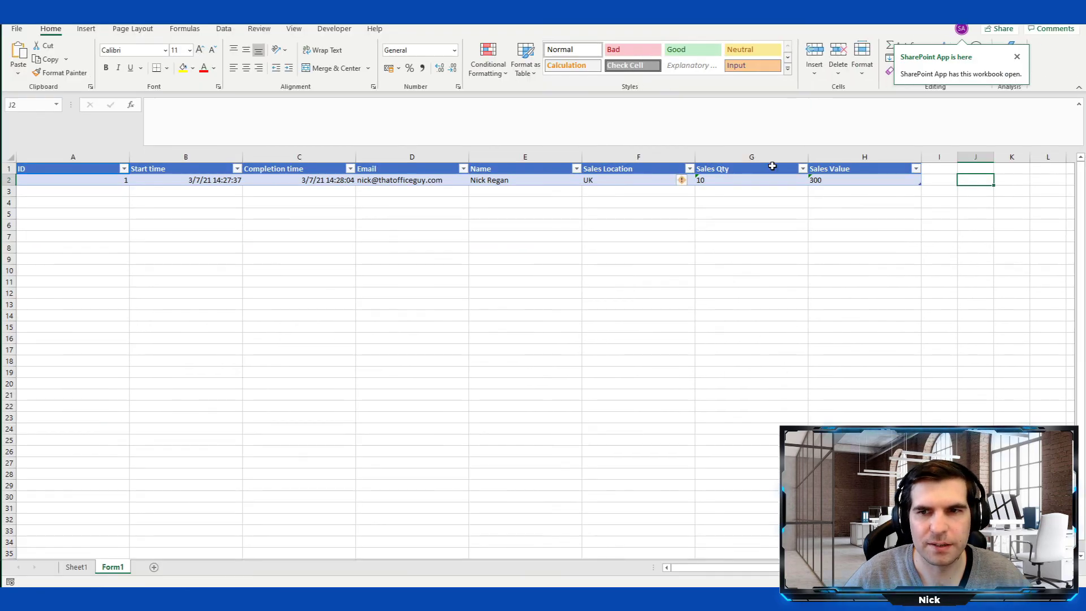
left_click(766, 163)
left_click(419, 28)
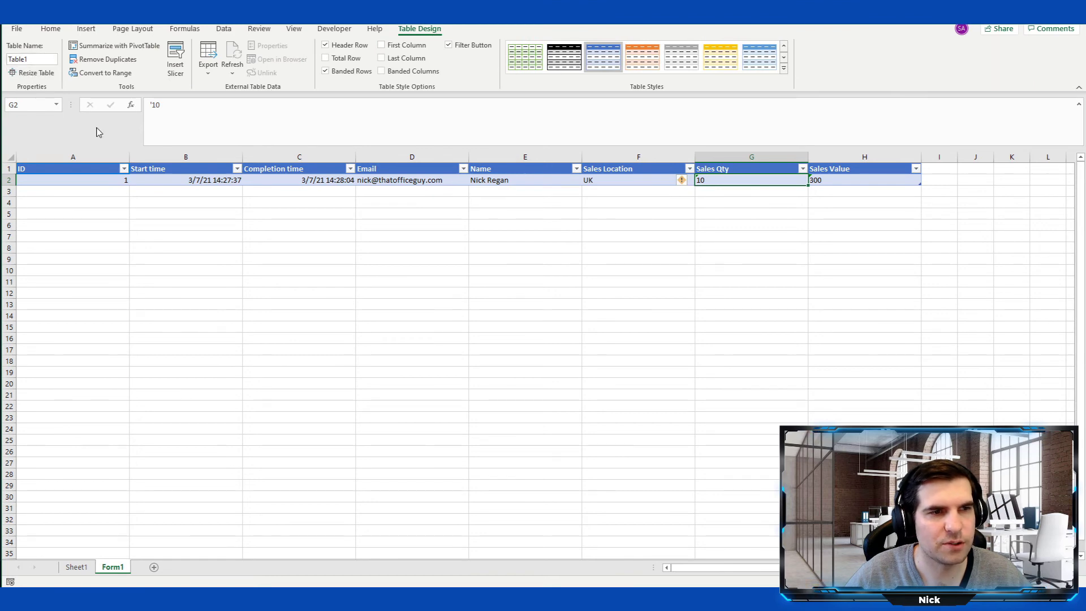
left_click(525, 236)
left_click(960, 177)
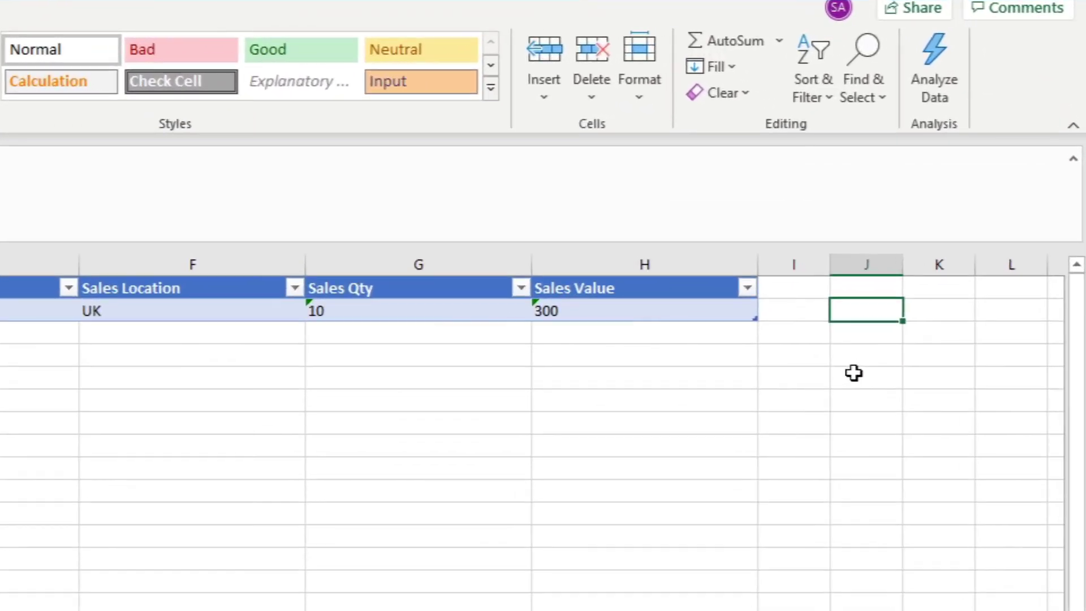
type("=sumifs(")
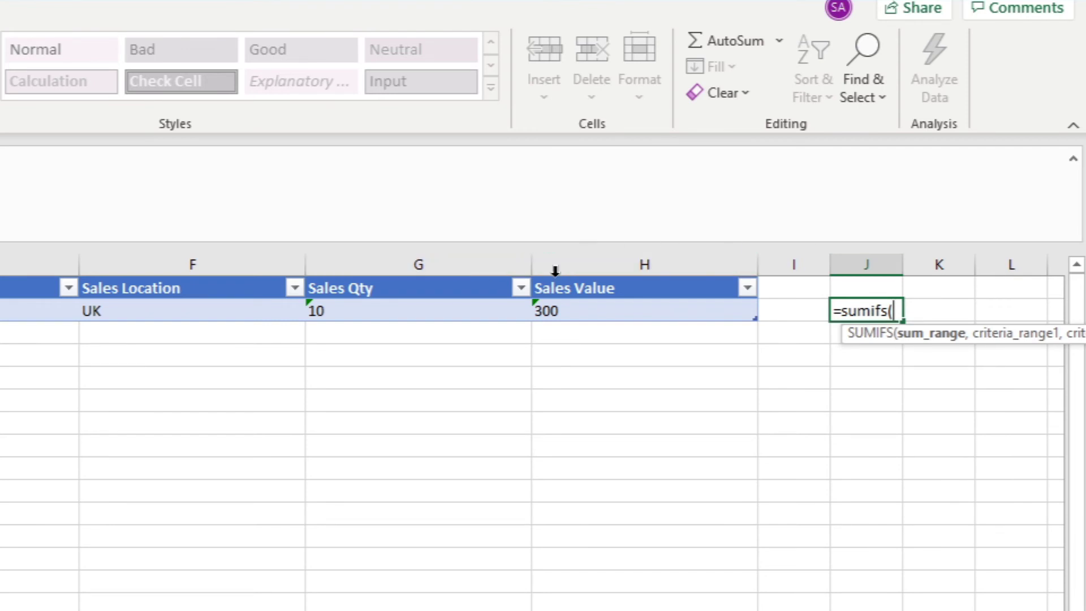
left_click(587, 275)
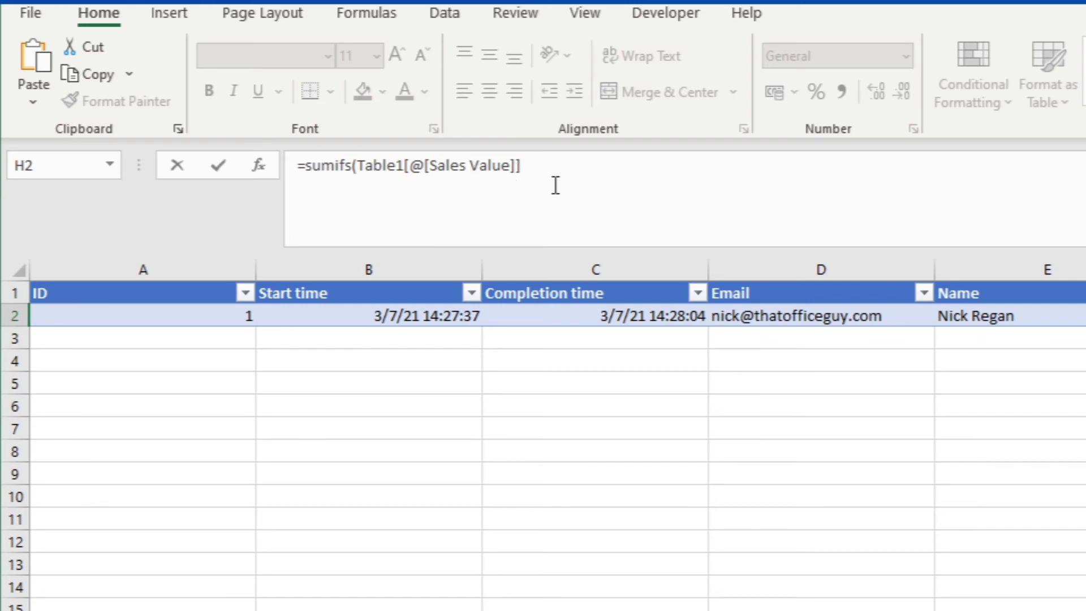
type(",")
key("Left")
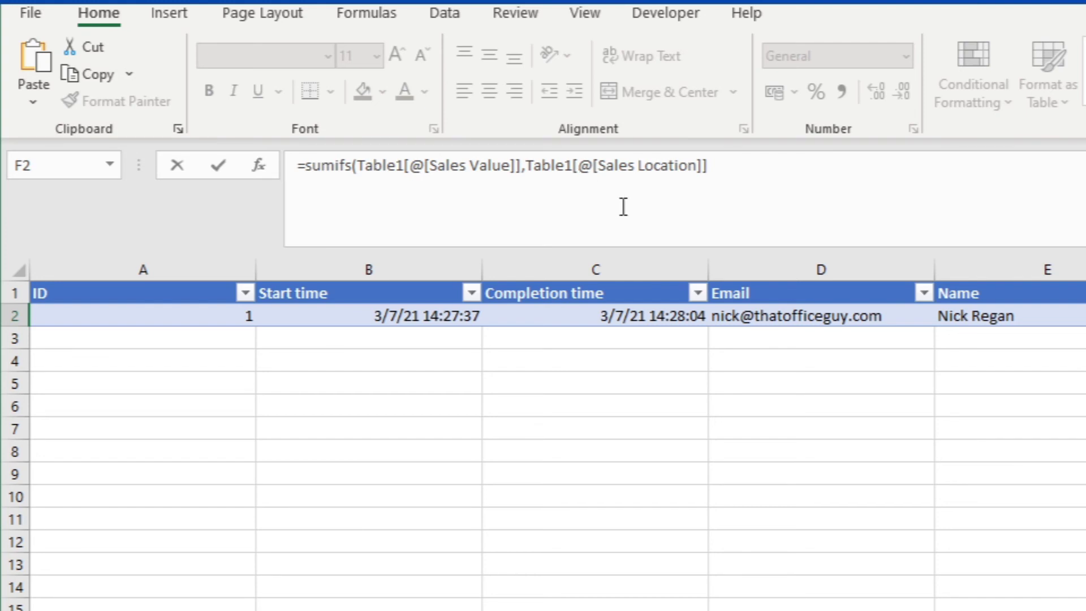
left_click(747, 189)
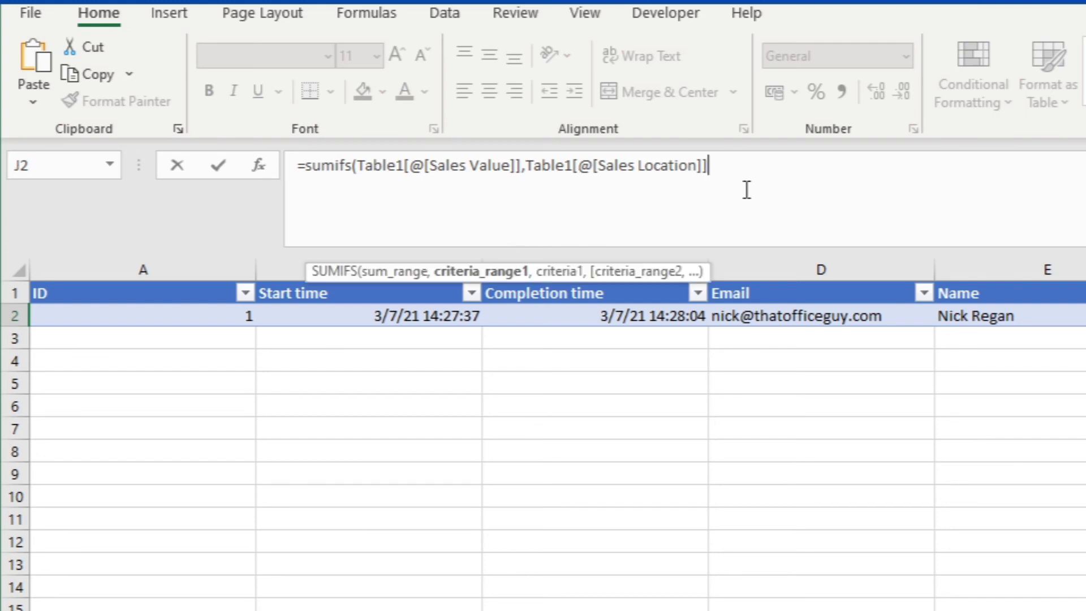
type(",")
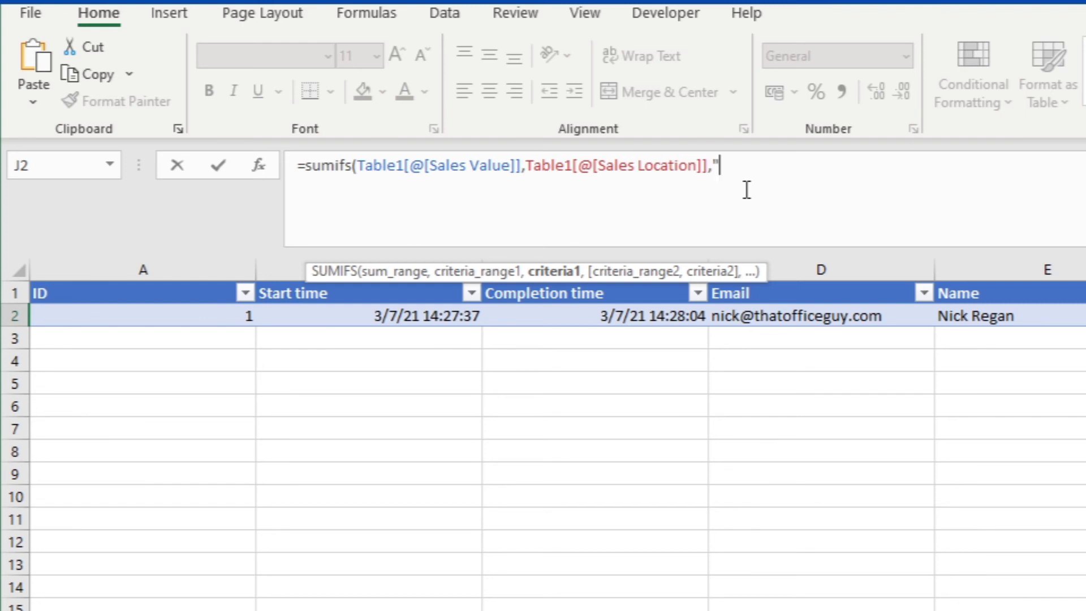
type("\"UK\")")
key("Return")
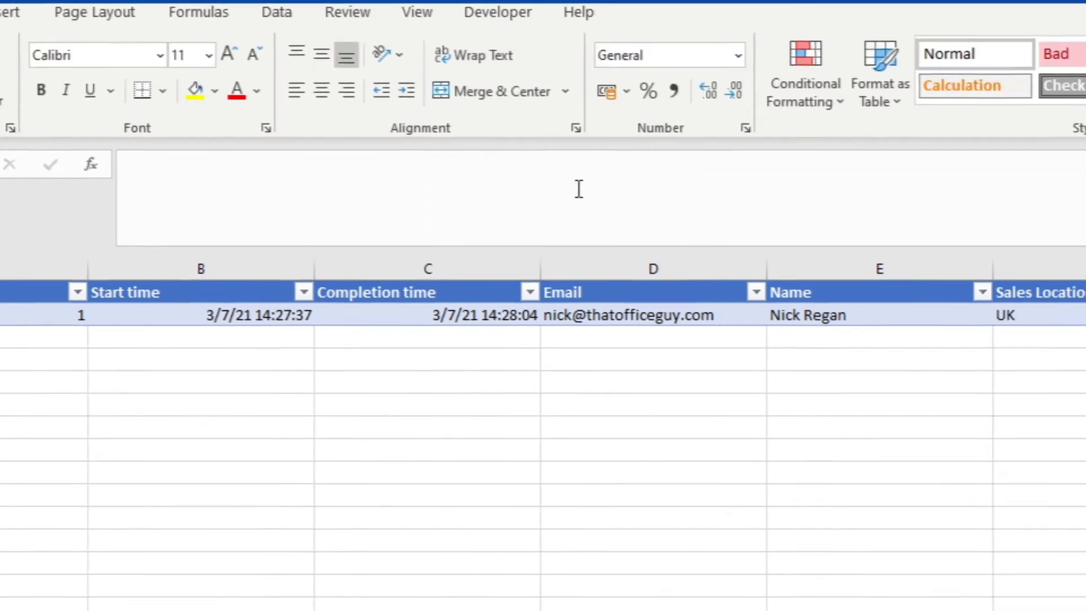
left_click(883, 309)
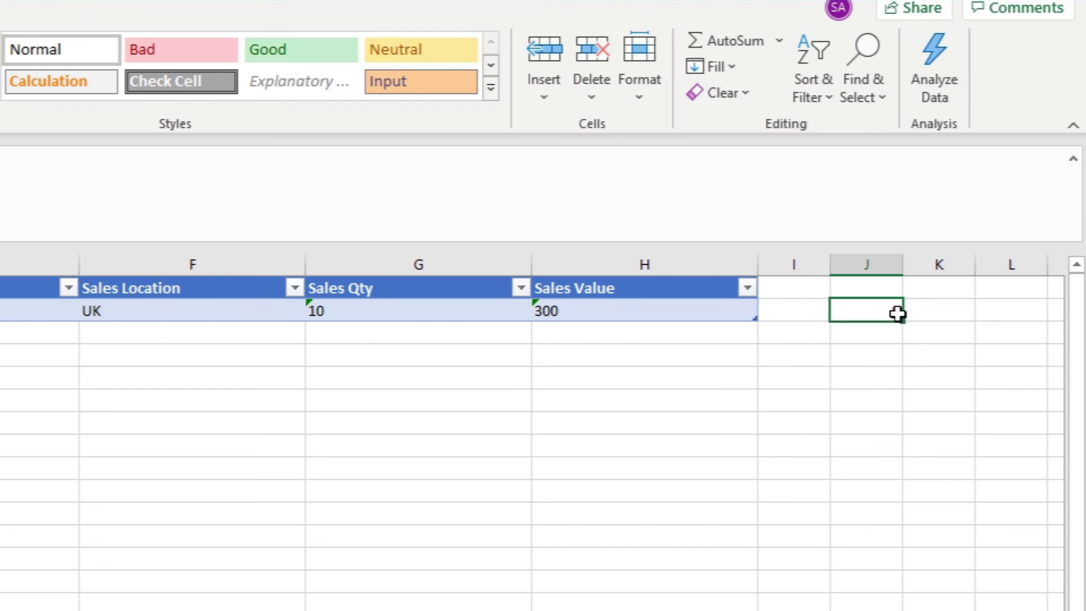
key("F2")
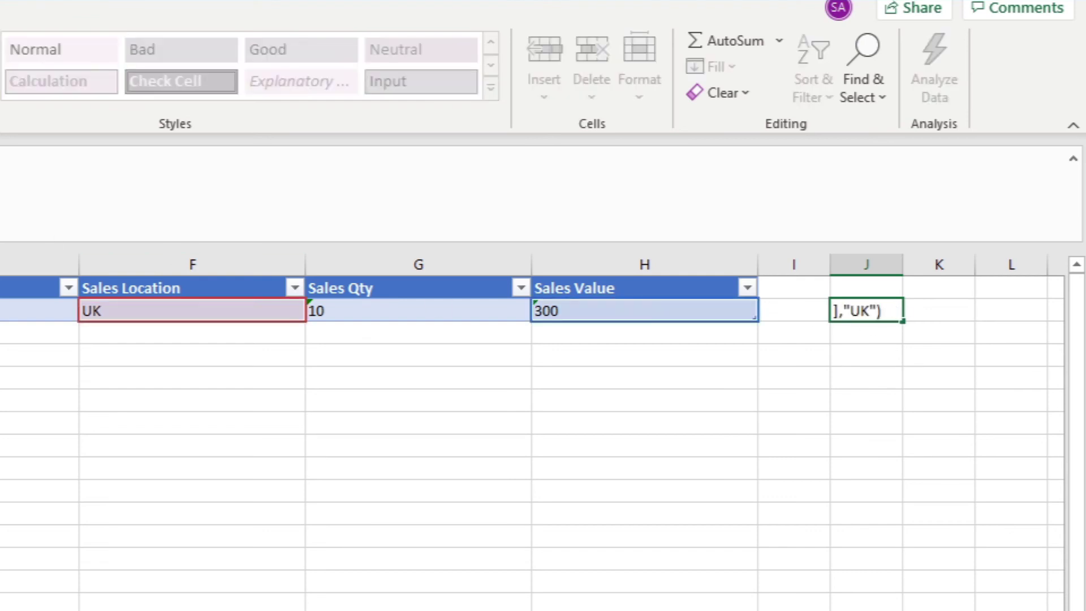
key("Home")
key("shift+F3")
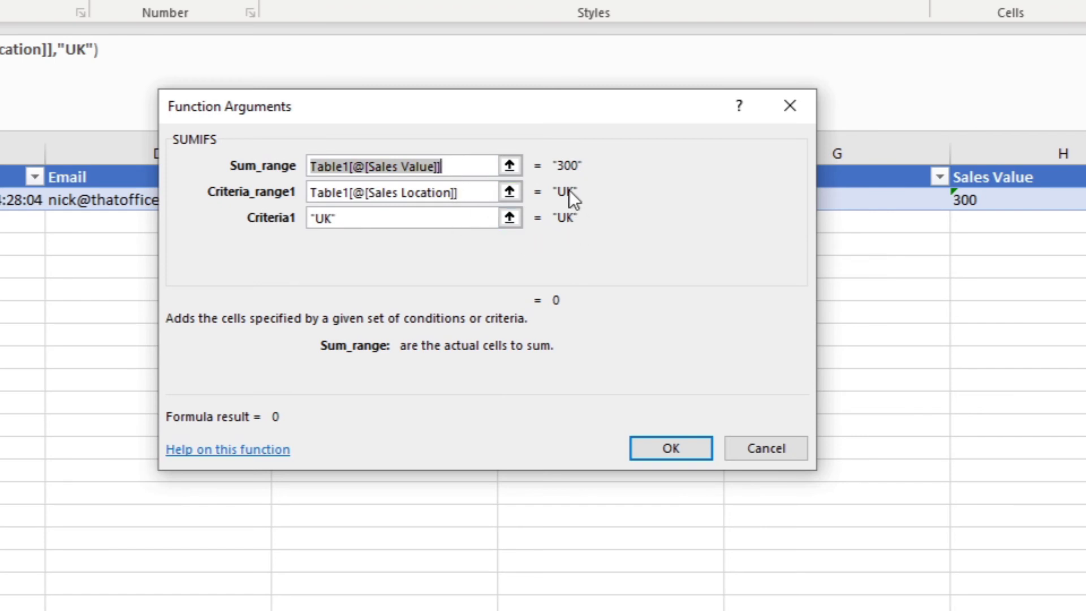
left_click(476, 198)
left_click(478, 223)
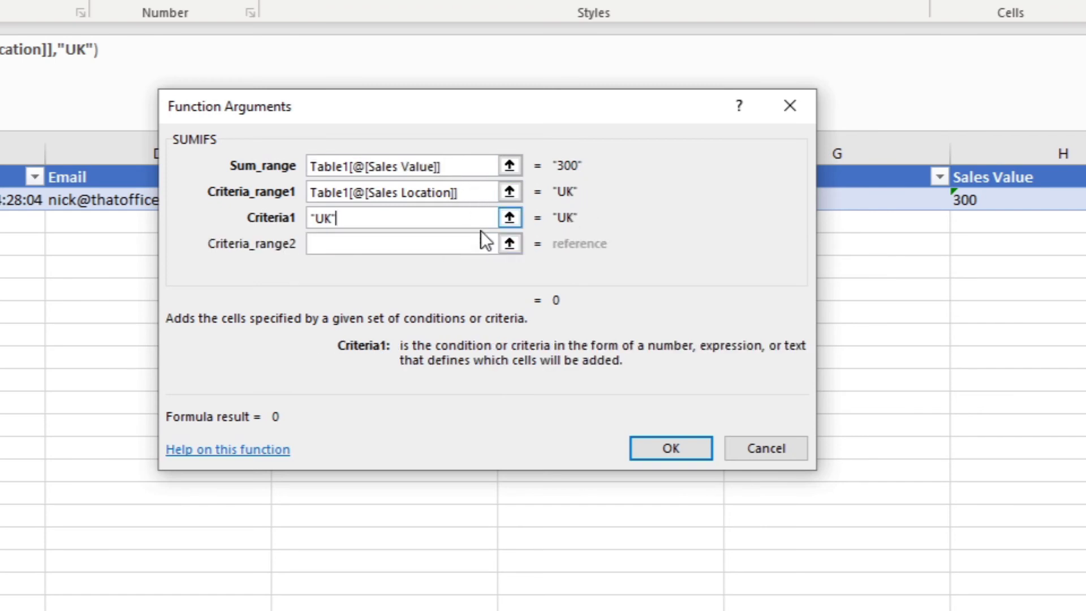
left_click(707, 450)
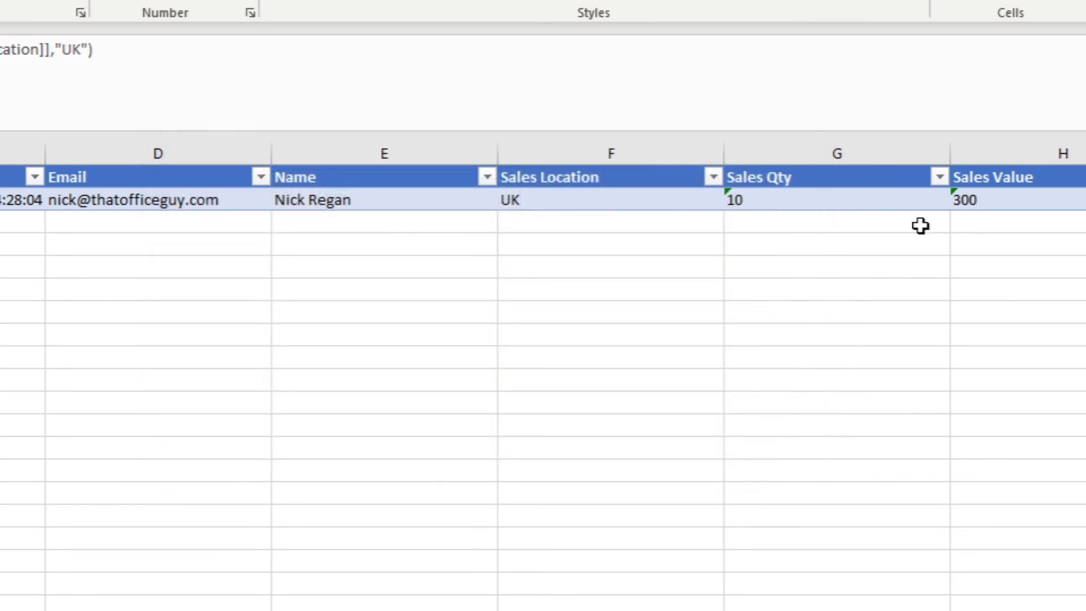
left_click(342, 185)
left_click(586, 186)
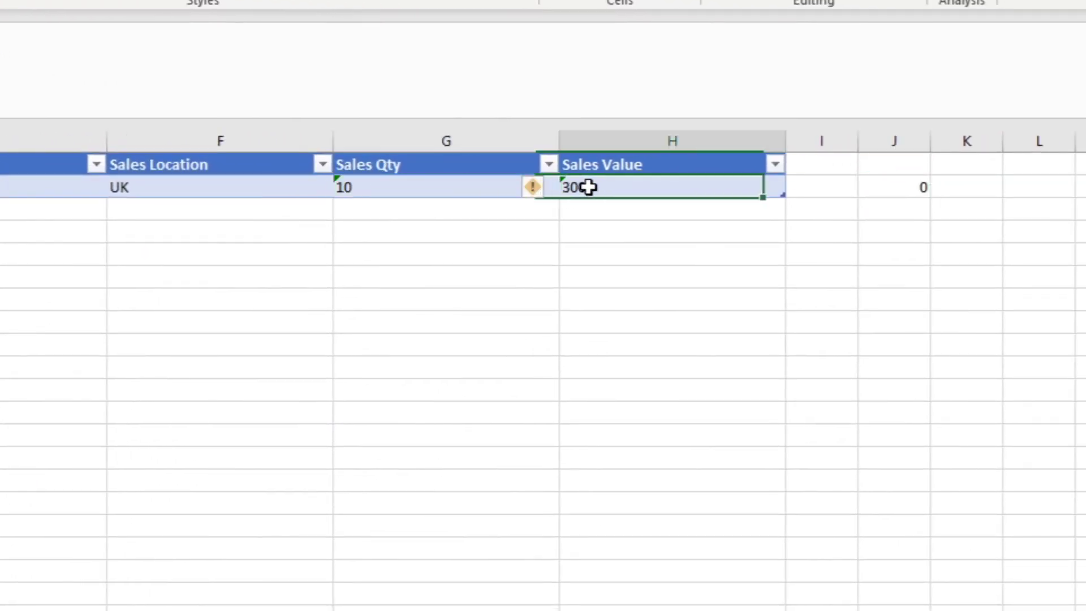
left_click(529, 187)
left_click(594, 186)
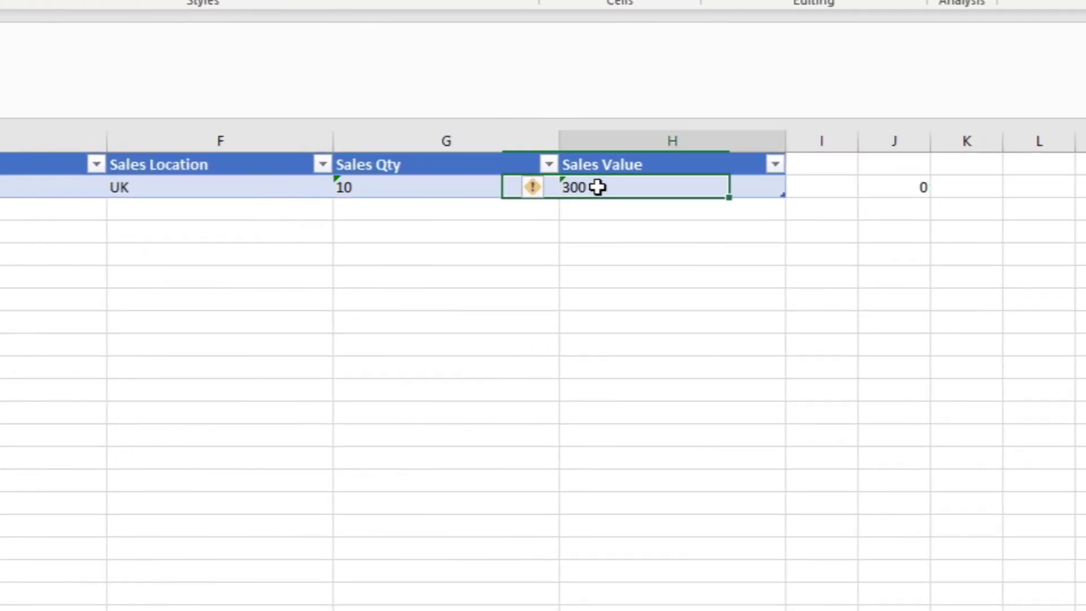
Convert the text-stored Sales Qty value 10 in G2 to a number
left_click(448, 190)
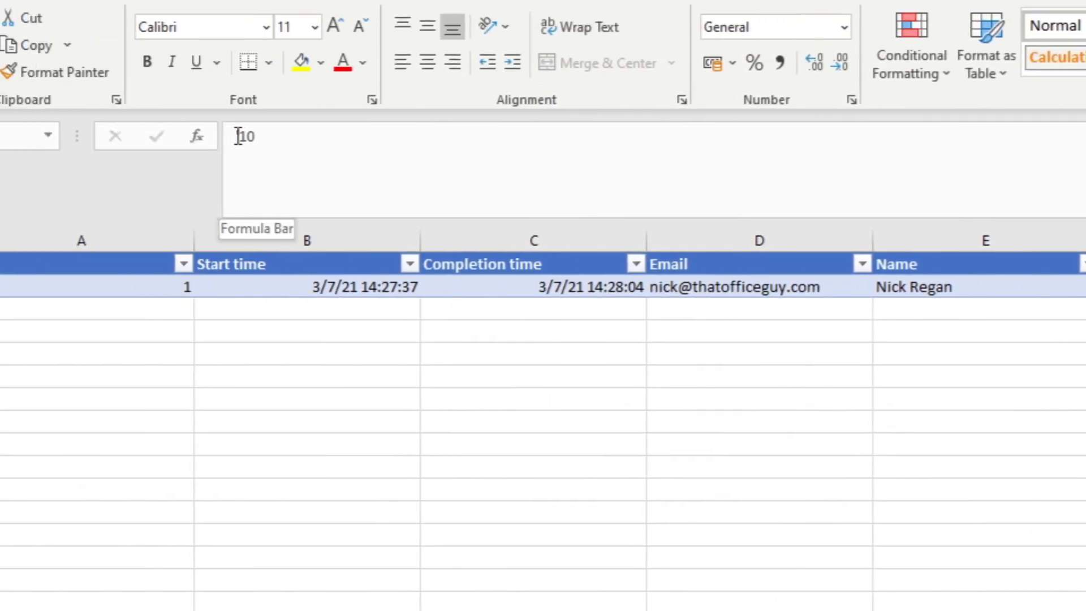
key("Right")
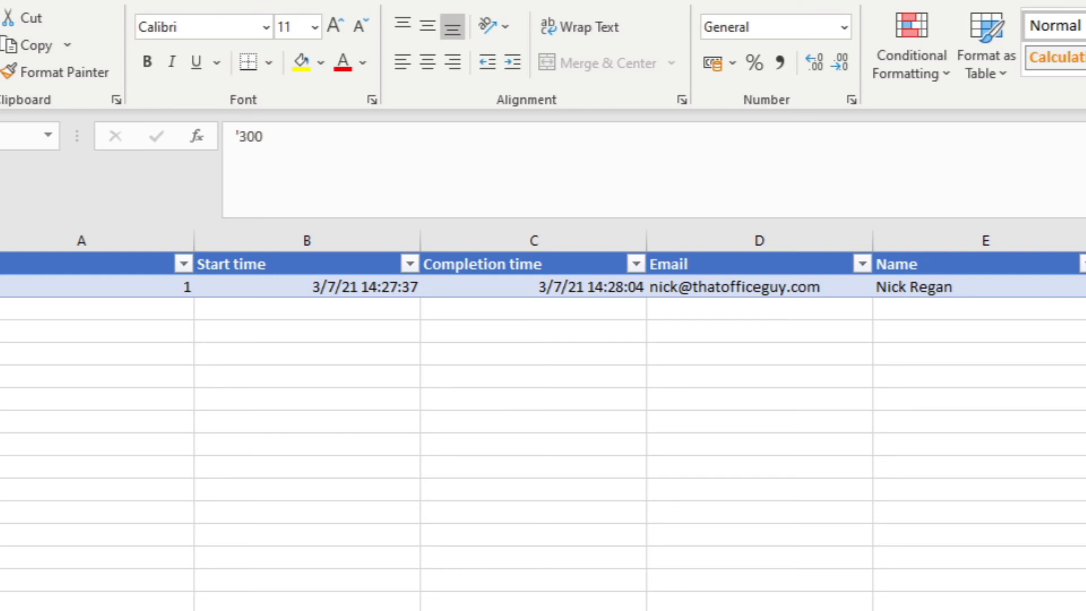
key("Left")
key("Right")
key("Left")
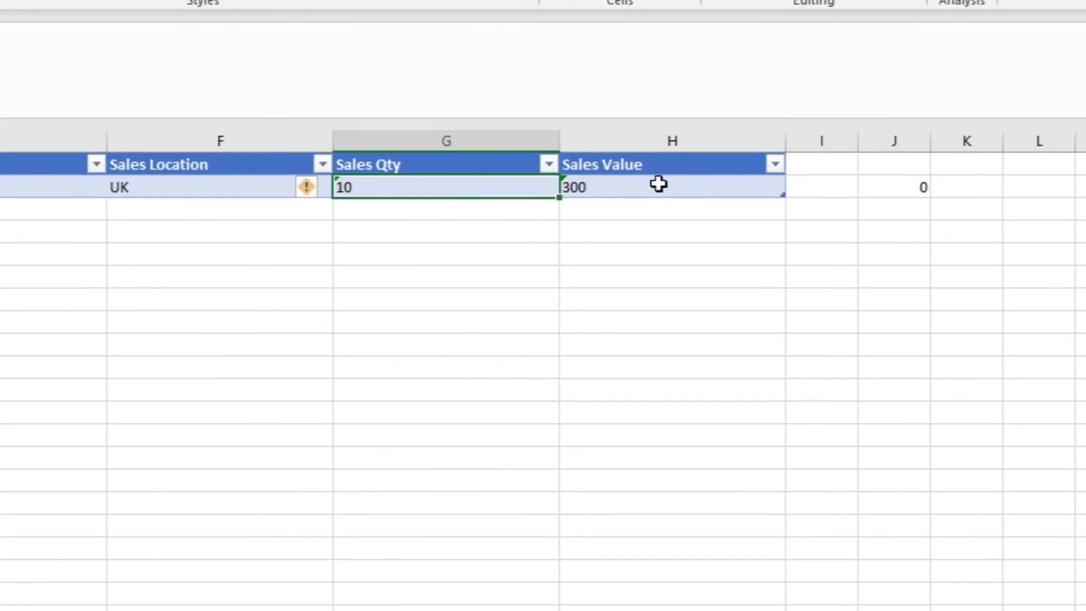
left_click(657, 184)
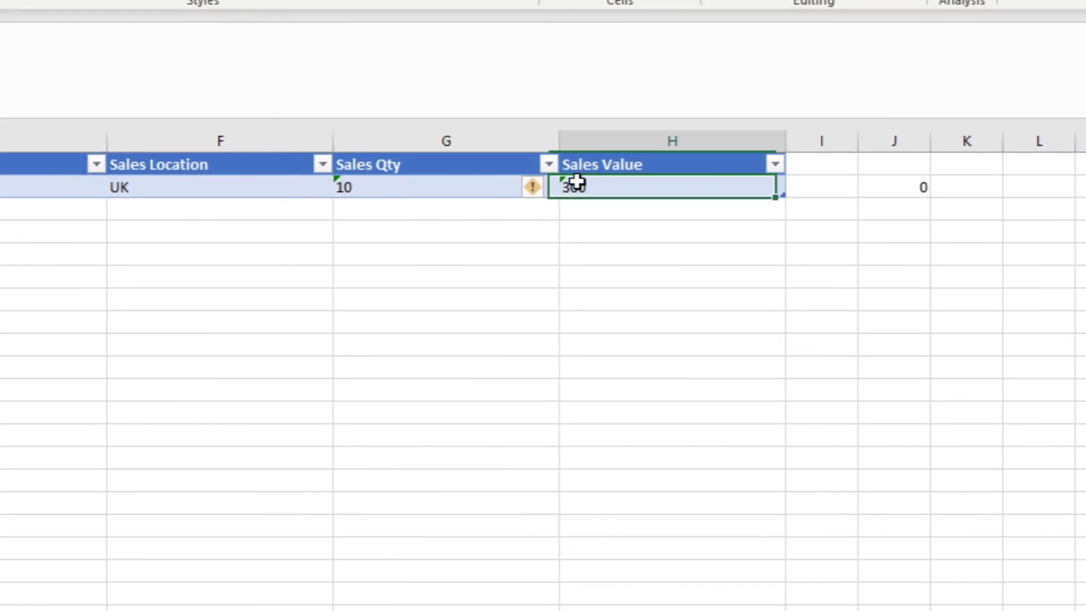
left_click(467, 187)
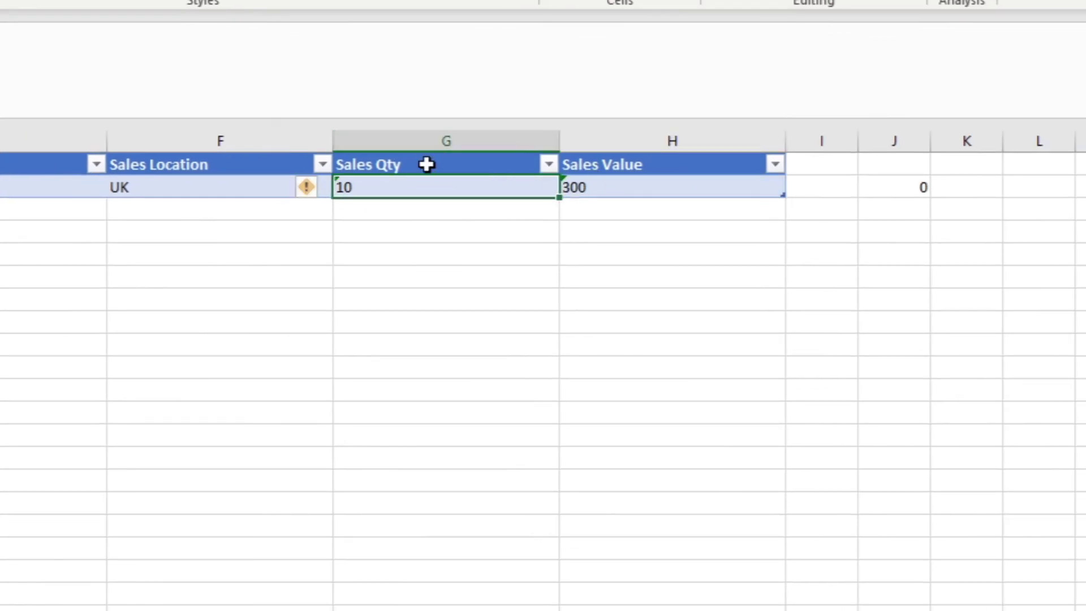
left_click(325, 189)
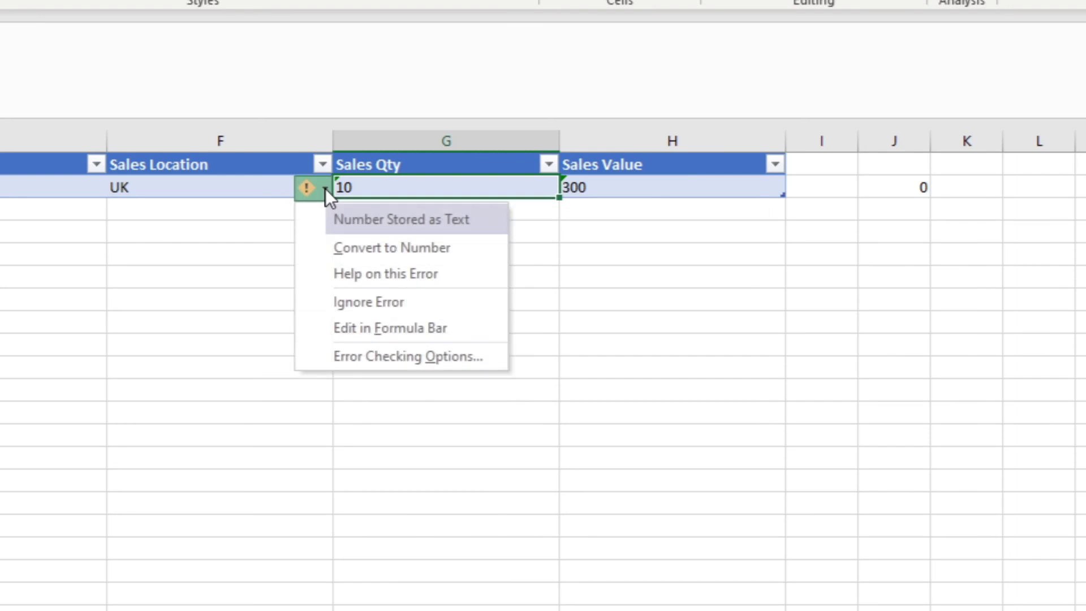
left_click(397, 247)
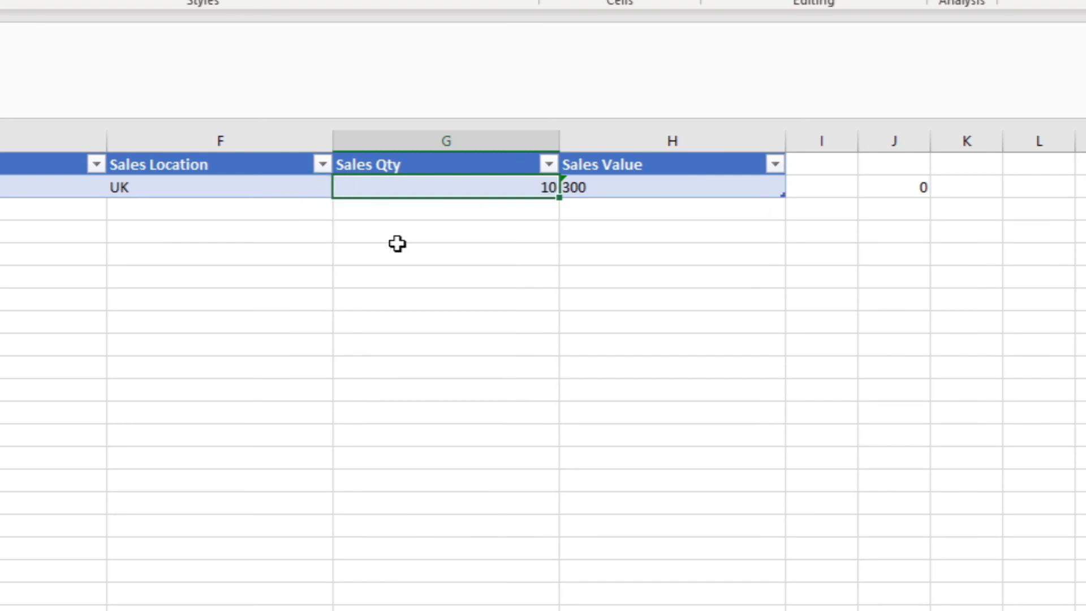
Convert Sales Value 300 in H2 to a number and confirm J2 shows 300
left_click(659, 184)
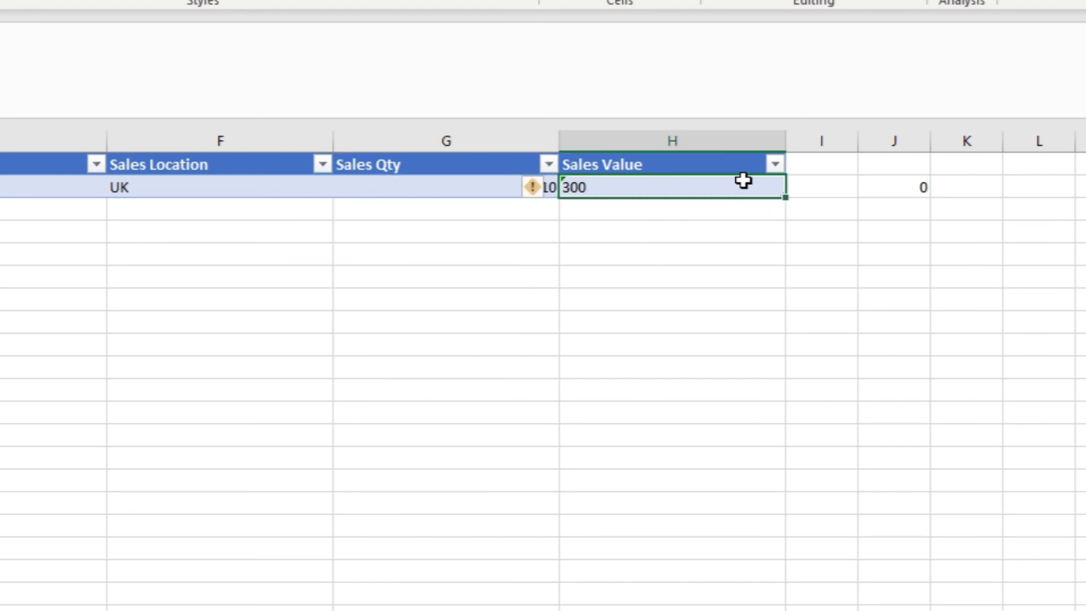
left_click(549, 188)
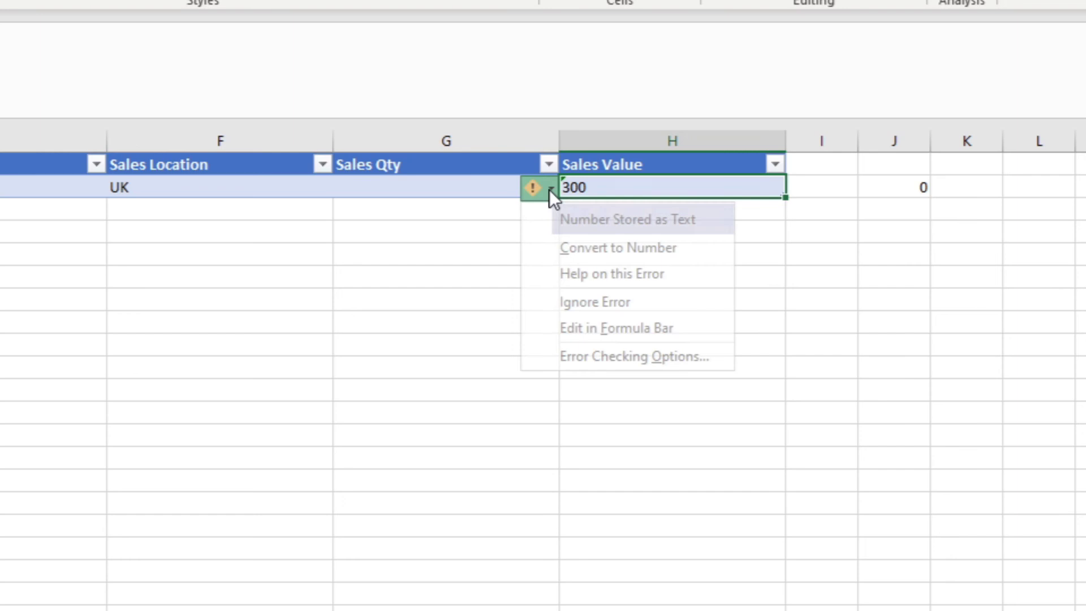
left_click(613, 254)
left_click(872, 290)
left_click(880, 181)
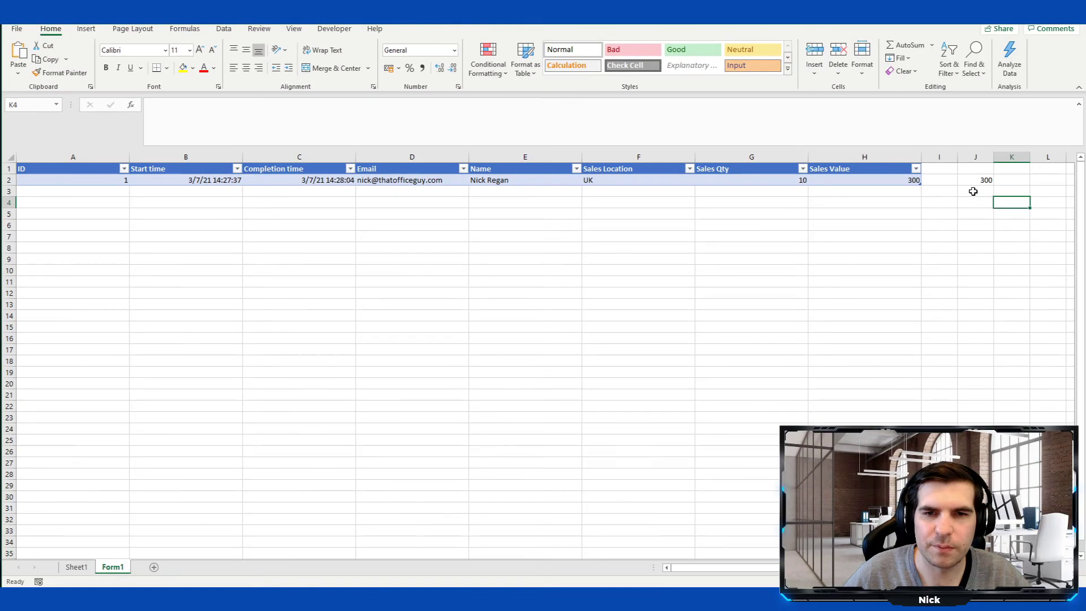
left_click(973, 180)
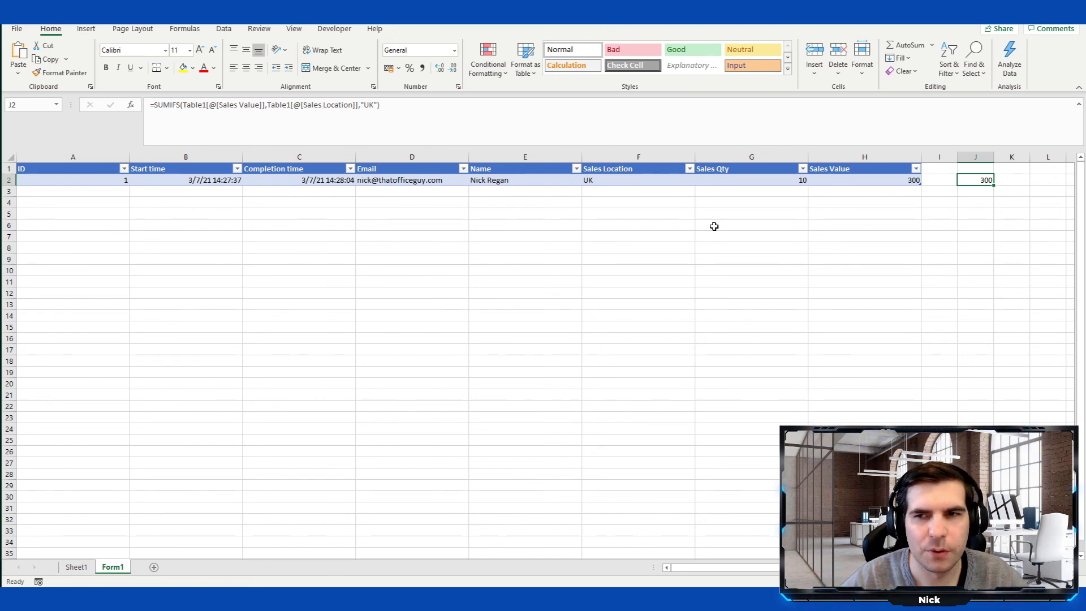
left_click(973, 202)
left_click(970, 181)
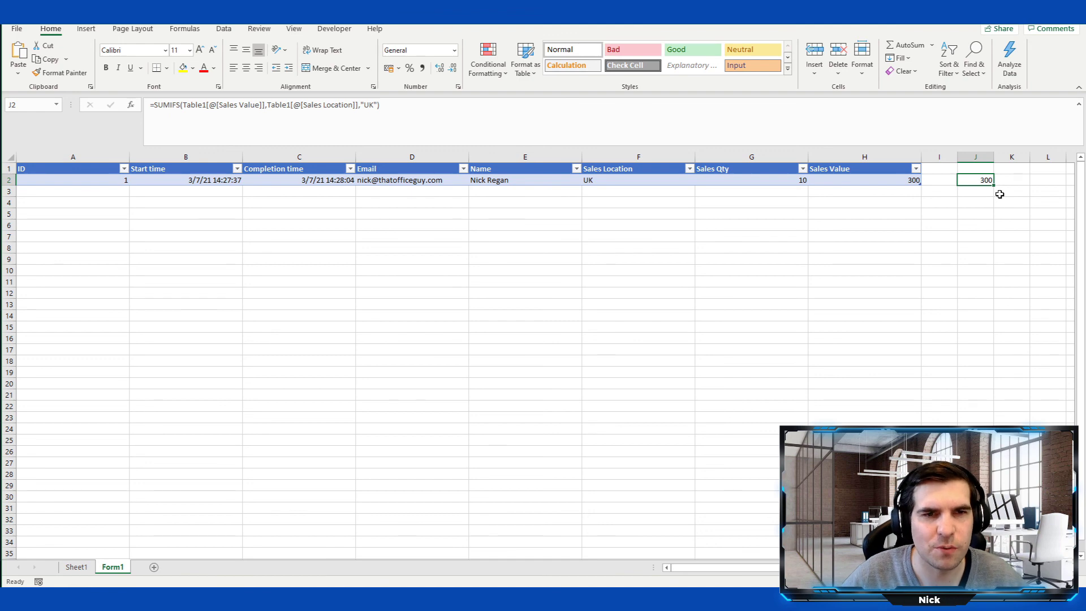
left_click(984, 192)
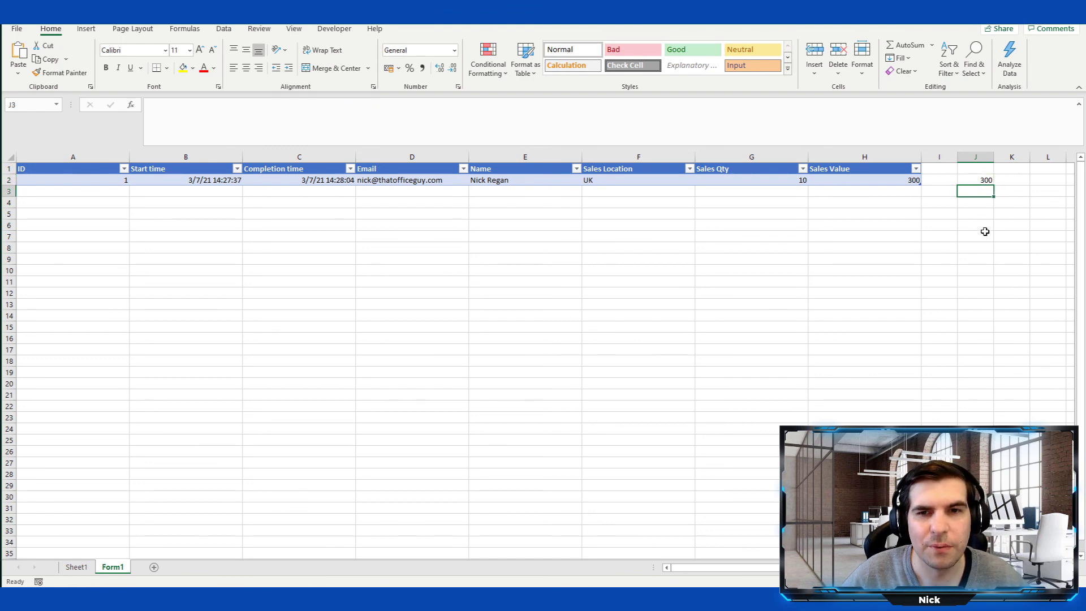